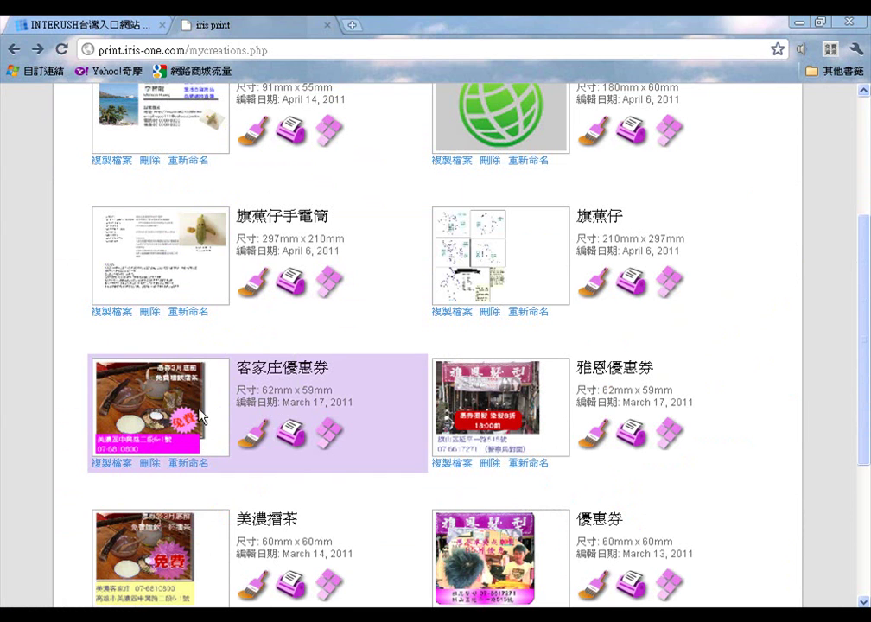
View the generated print output of the 客家庄優惠券 coupon and close it again
click(292, 433)
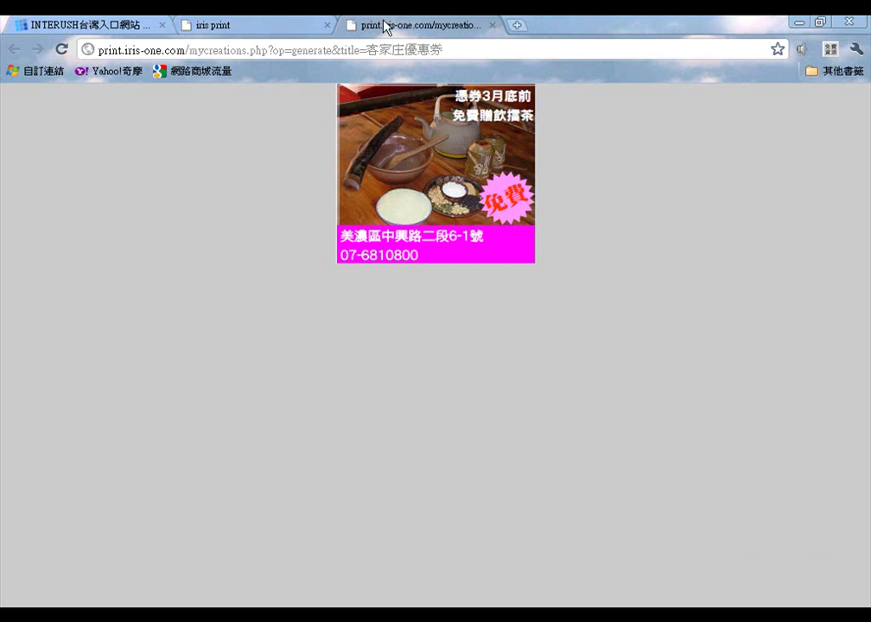
click(492, 25)
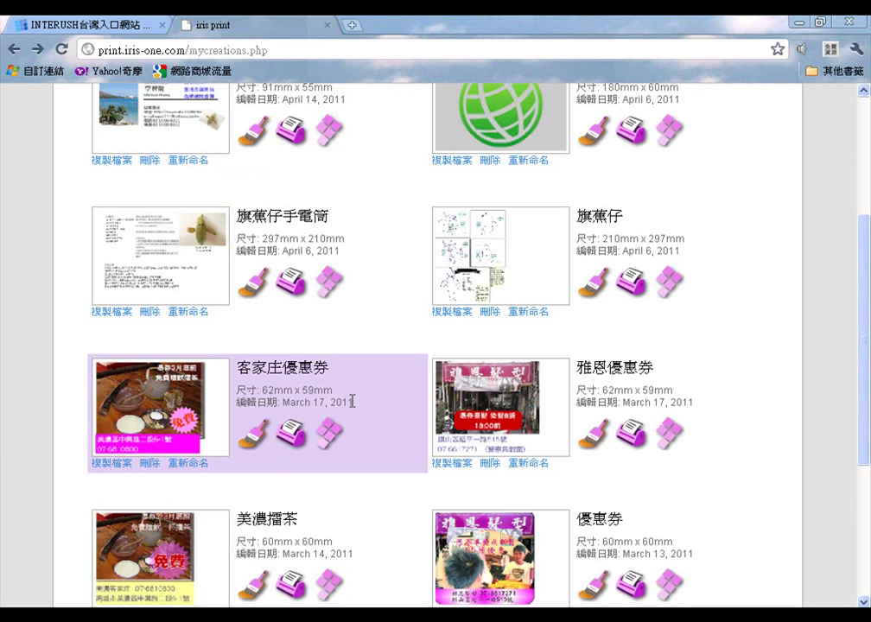
Open template printing (套版印刷) for the 客家庄優惠券 coupon and set right spacing, bottom spacing, left margin and top margin to 1
scroll(311, 424, up, 5)
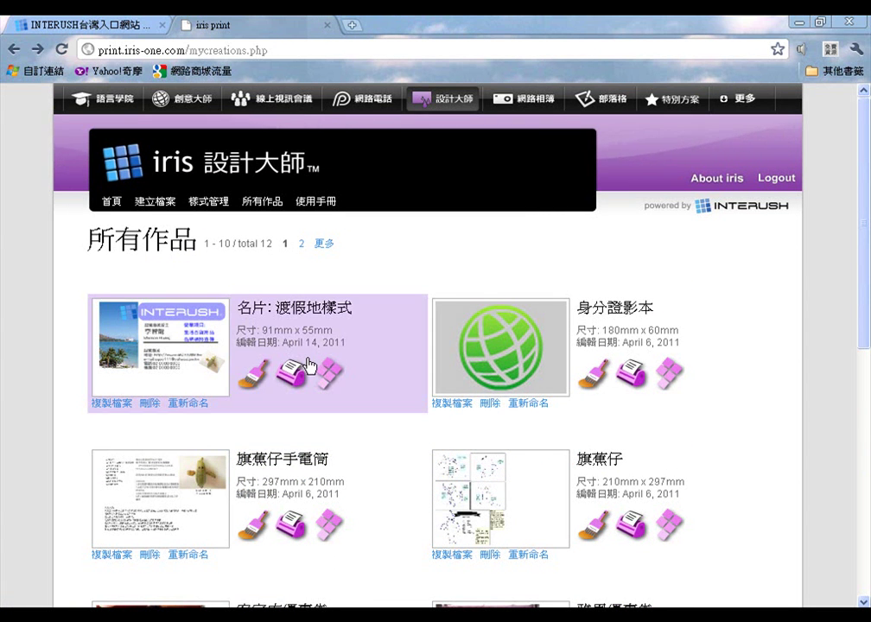
scroll(246, 315, down, 2)
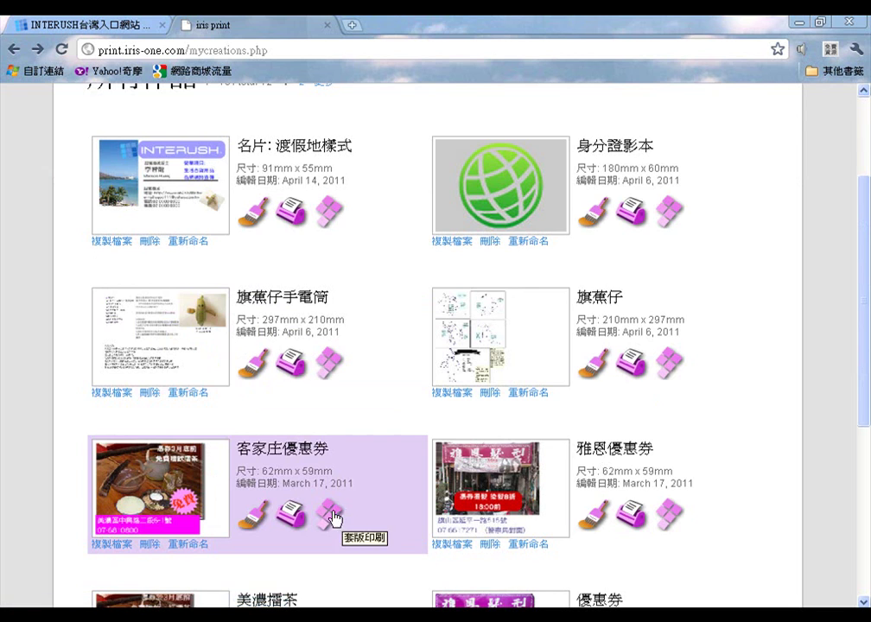
click(327, 512)
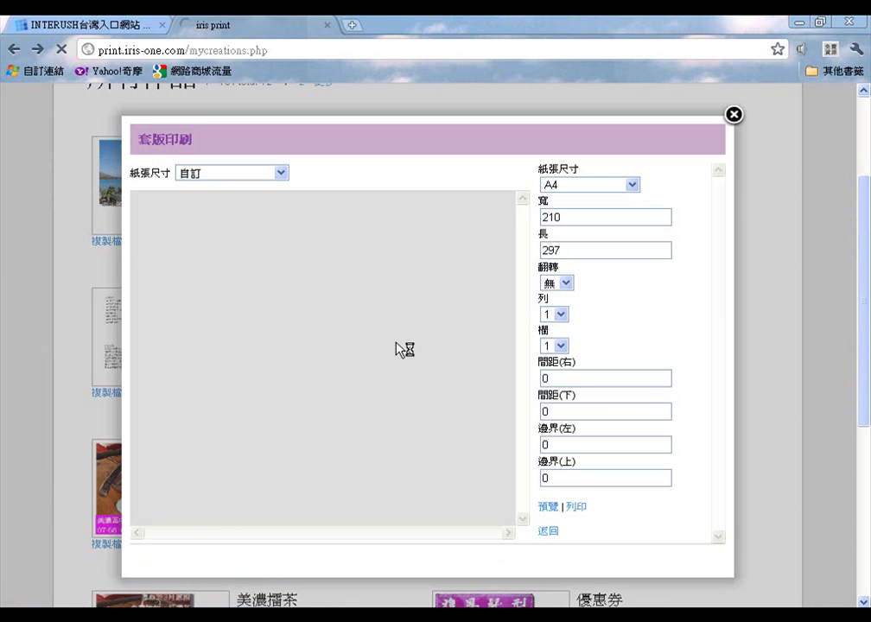
click(597, 378)
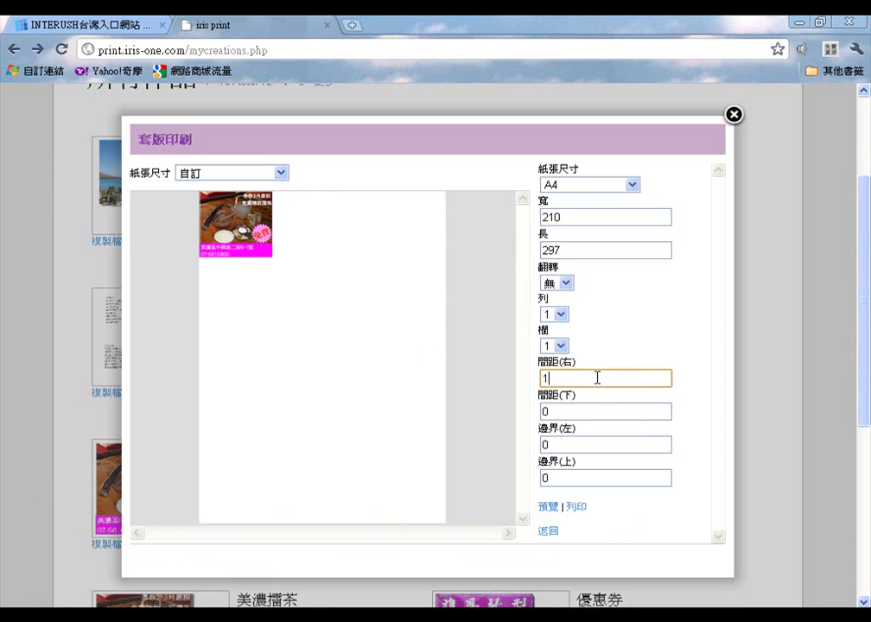
click(568, 413)
text(1)
click(578, 446)
text(1)
click(602, 474)
text(1)
Lay the coupon out in 3 rows and 4 columns on the A4 sheet and preview it
click(561, 316)
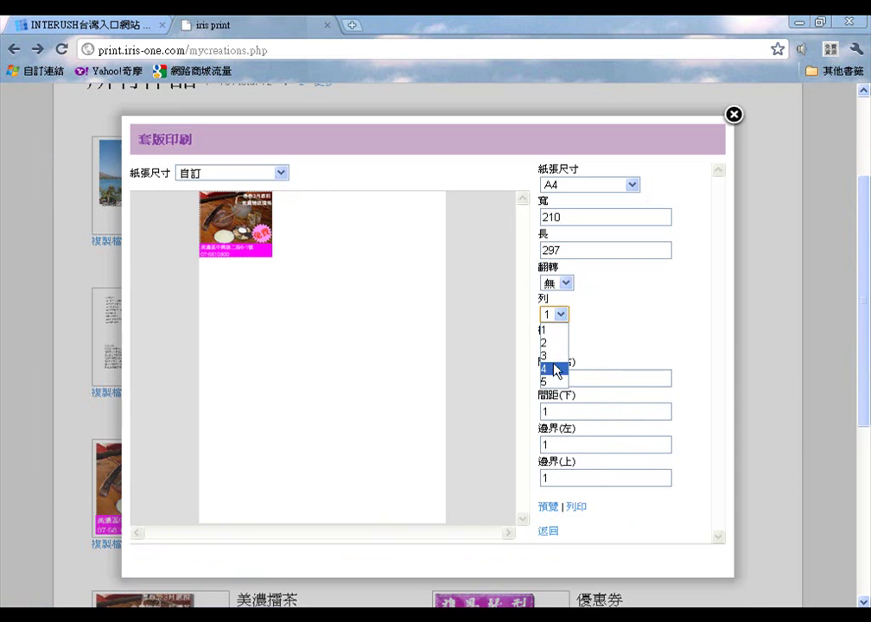
click(560, 356)
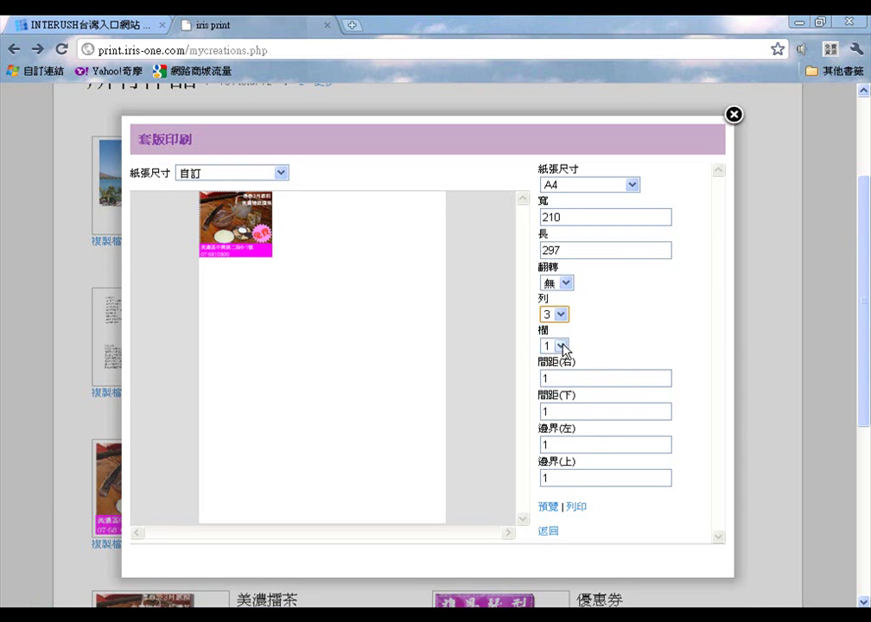
click(561, 346)
click(549, 403)
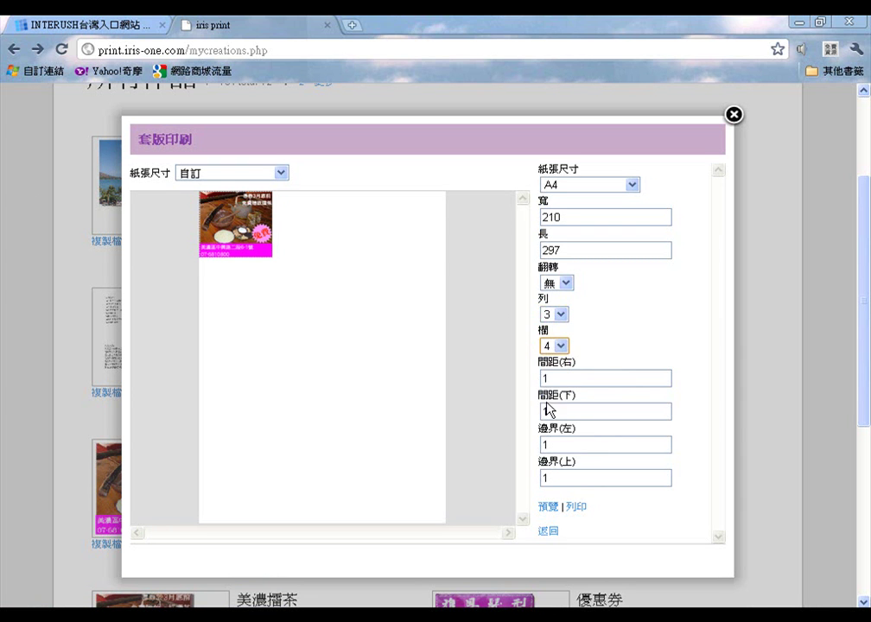
click(553, 508)
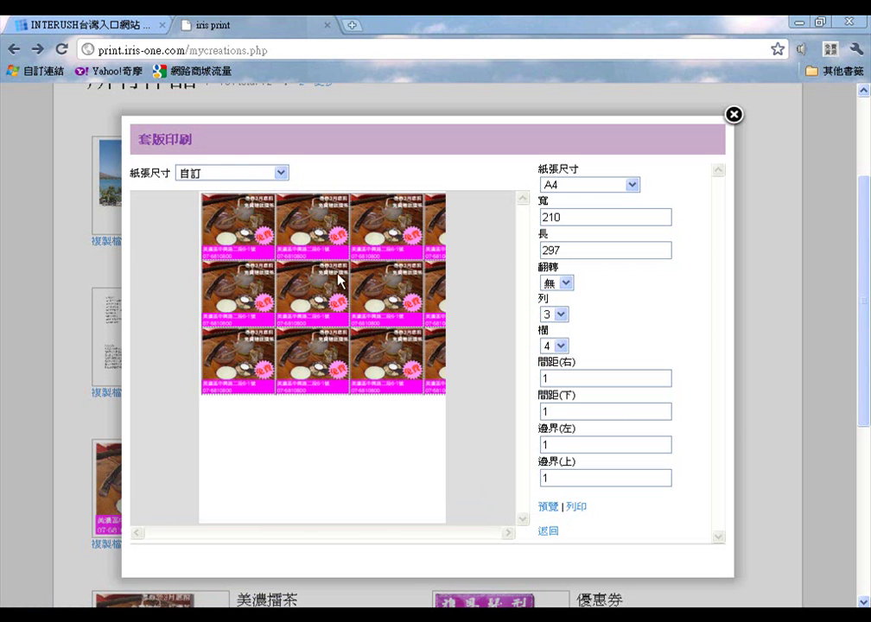
Change the coupon layout to 4 rows and 3 columns and refresh the preview
click(560, 314)
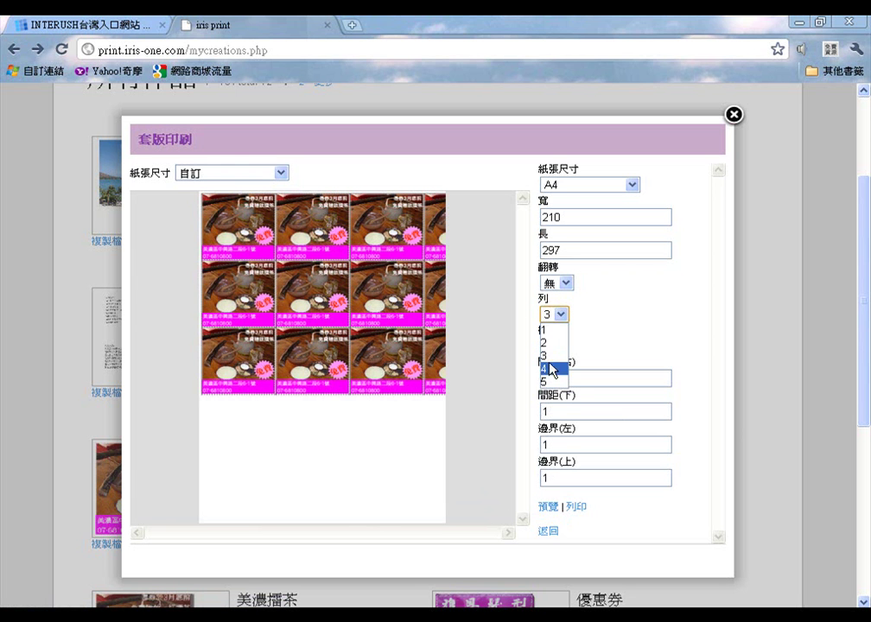
click(552, 370)
click(559, 345)
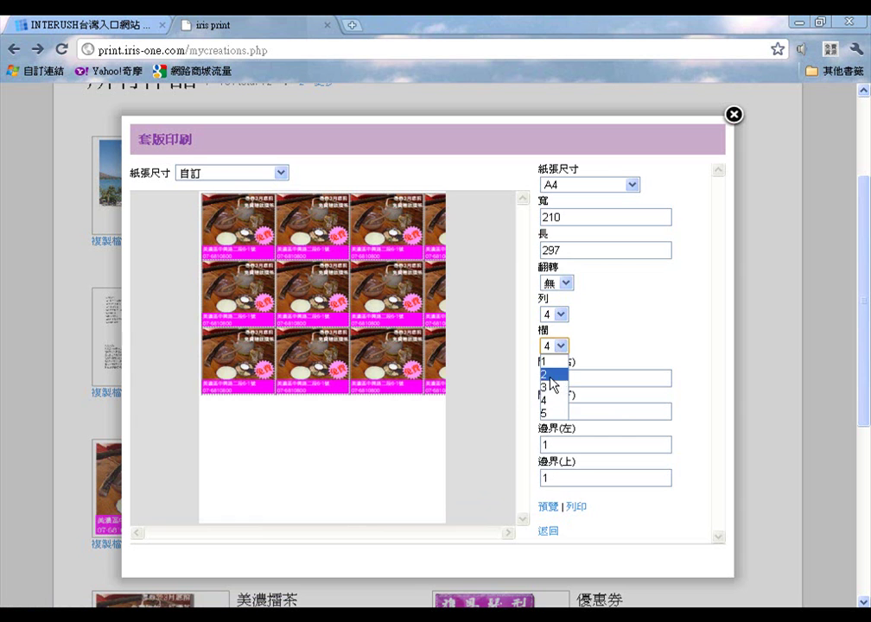
click(551, 387)
click(642, 321)
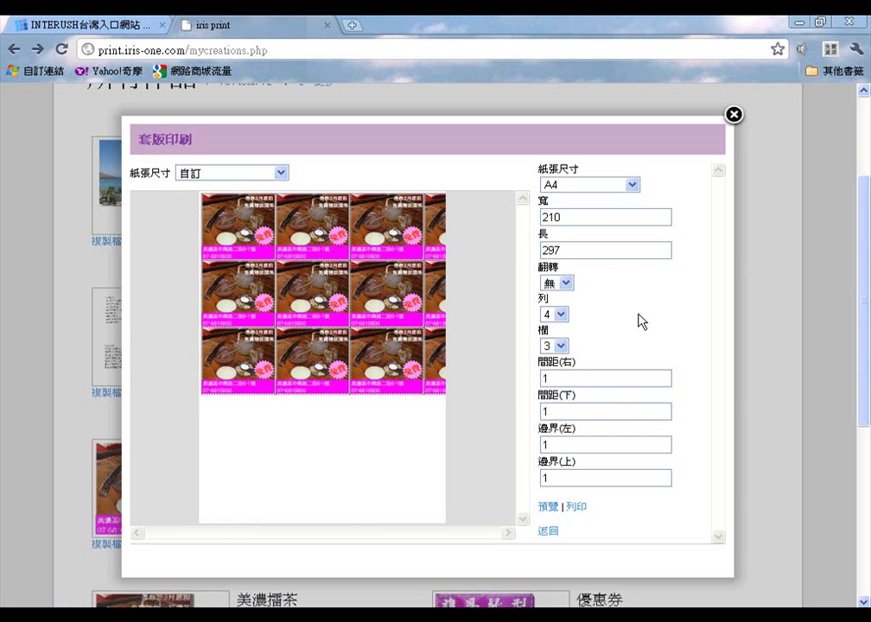
click(548, 508)
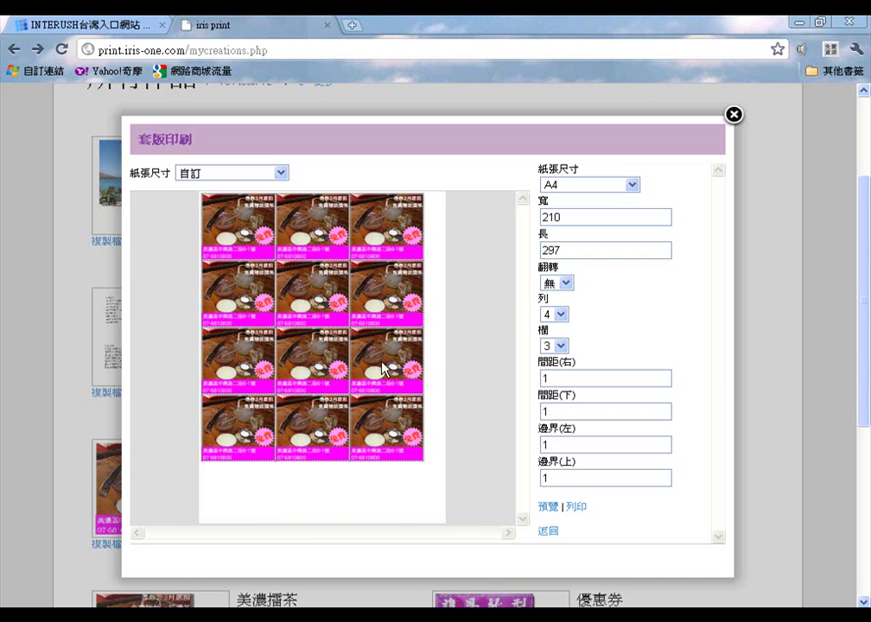
Clear the left margin, top margin and bottom spacing, and set the right spacing to 2
click(562, 439)
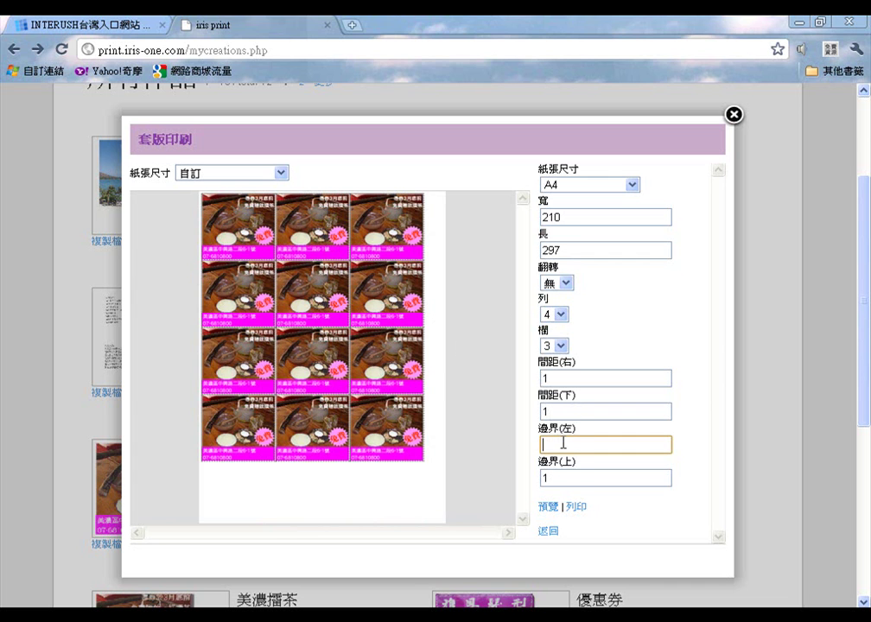
click(573, 479)
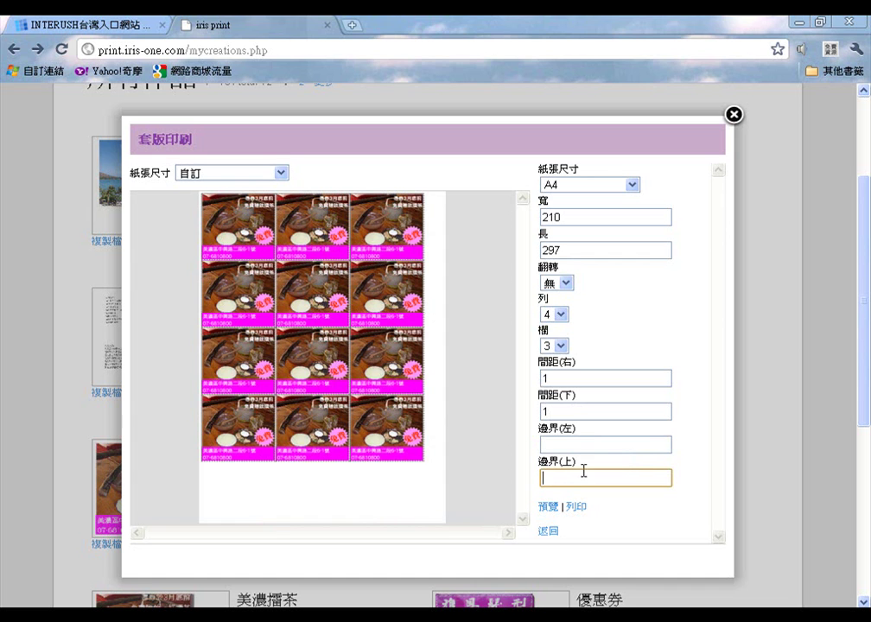
click(566, 410)
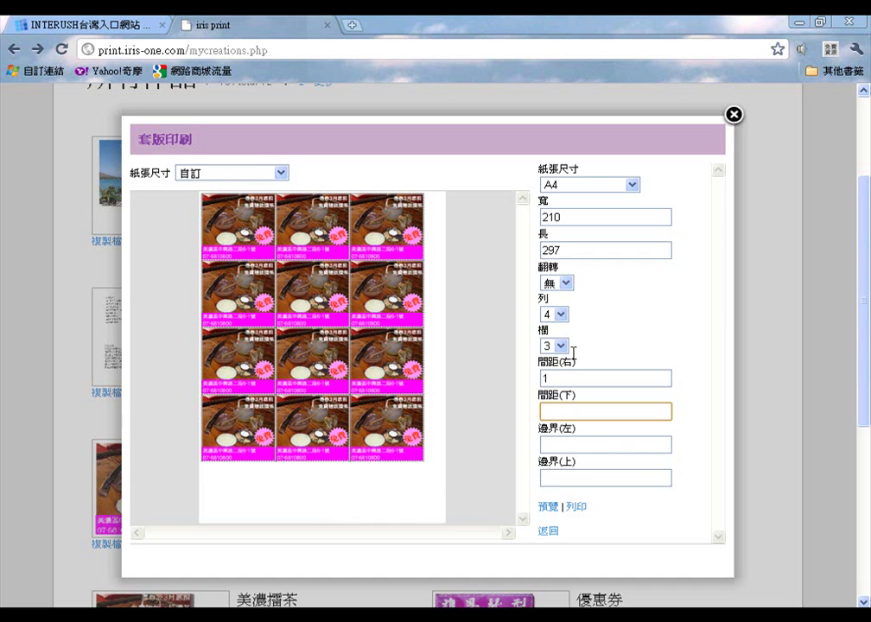
click(562, 373)
text(2)
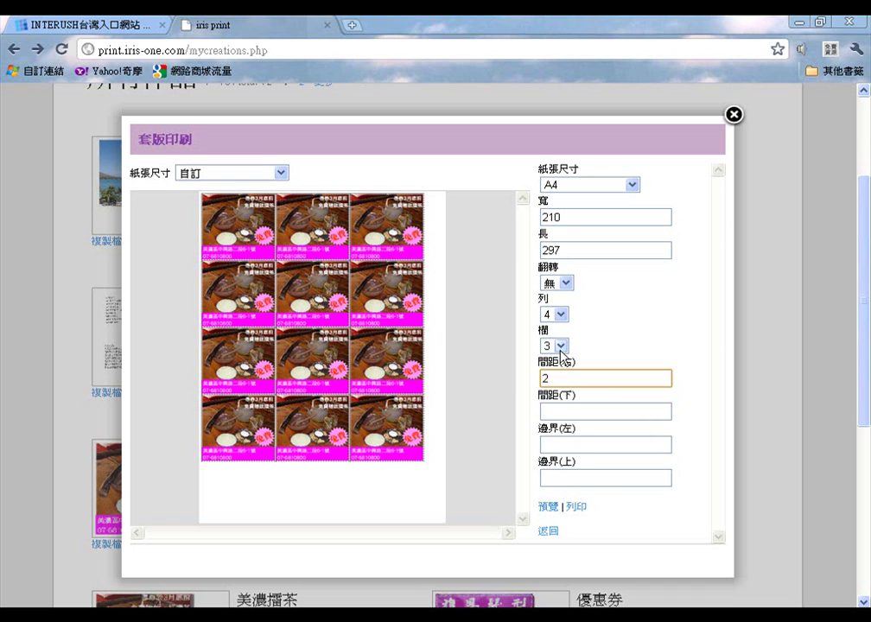
Set the coupon layout to 5 rows, preview the sheet, and close the template printing dialog
click(561, 314)
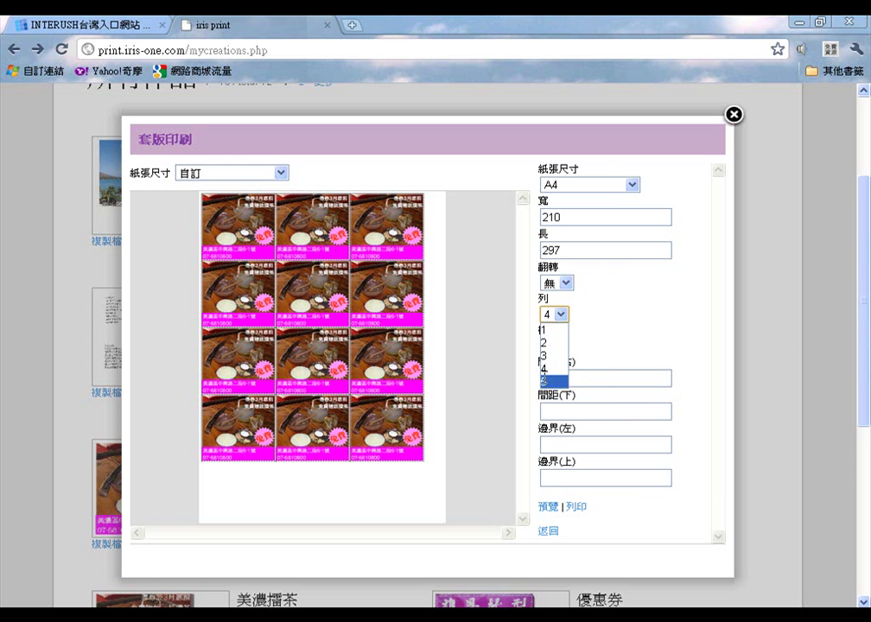
click(546, 383)
click(549, 507)
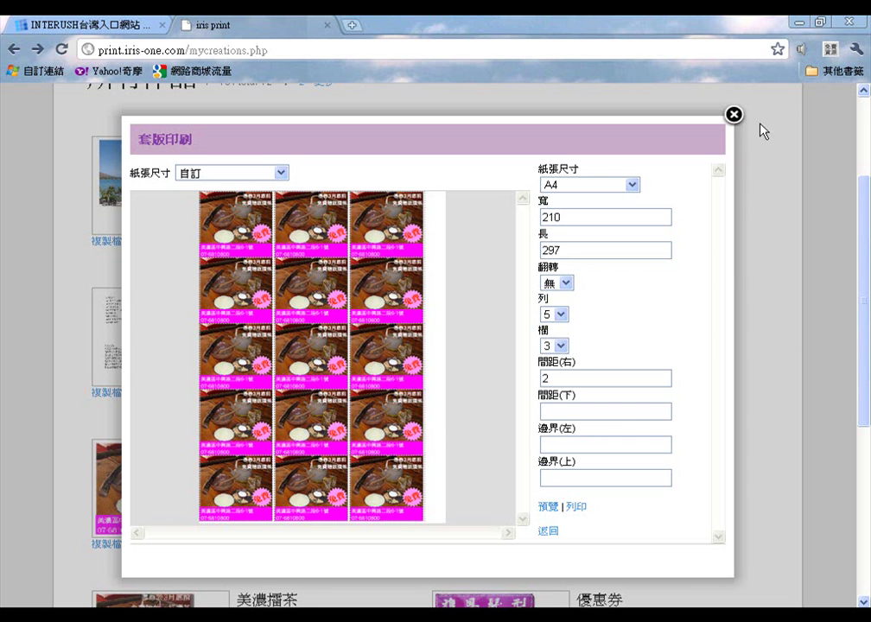
click(734, 115)
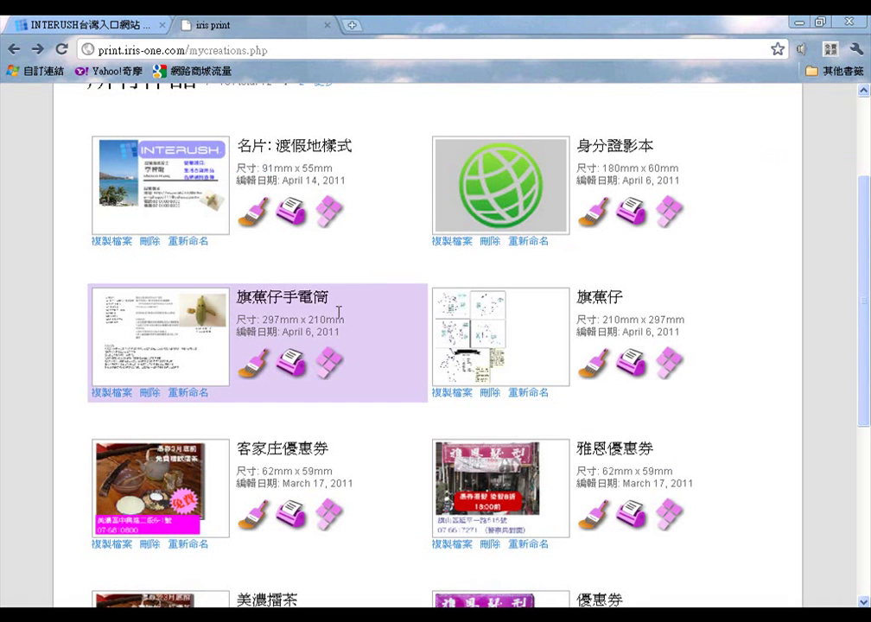
Generate the print output of the 商城物品宣傳單 flyer on page 2 of the works list and look through it
scroll(404, 347, down, 5)
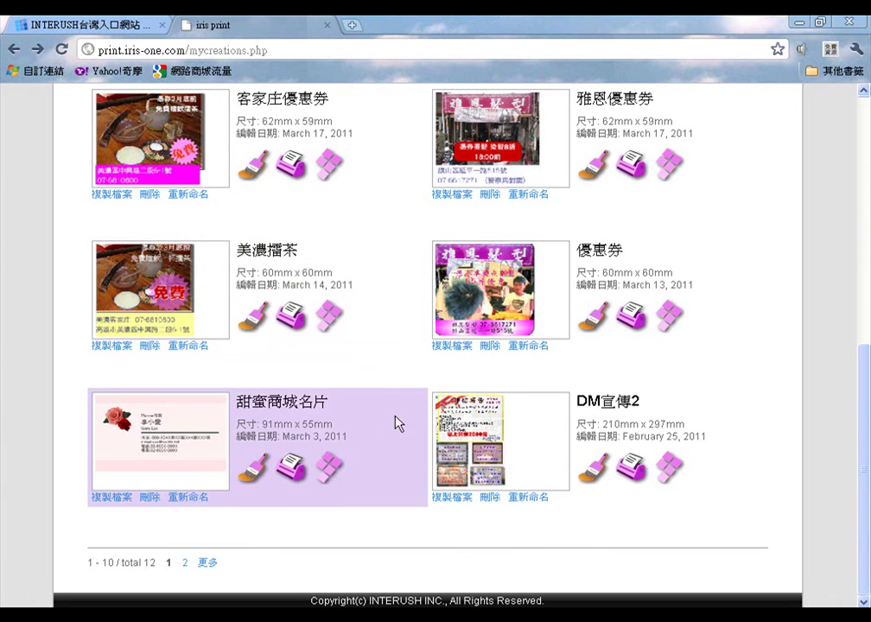
click(184, 565)
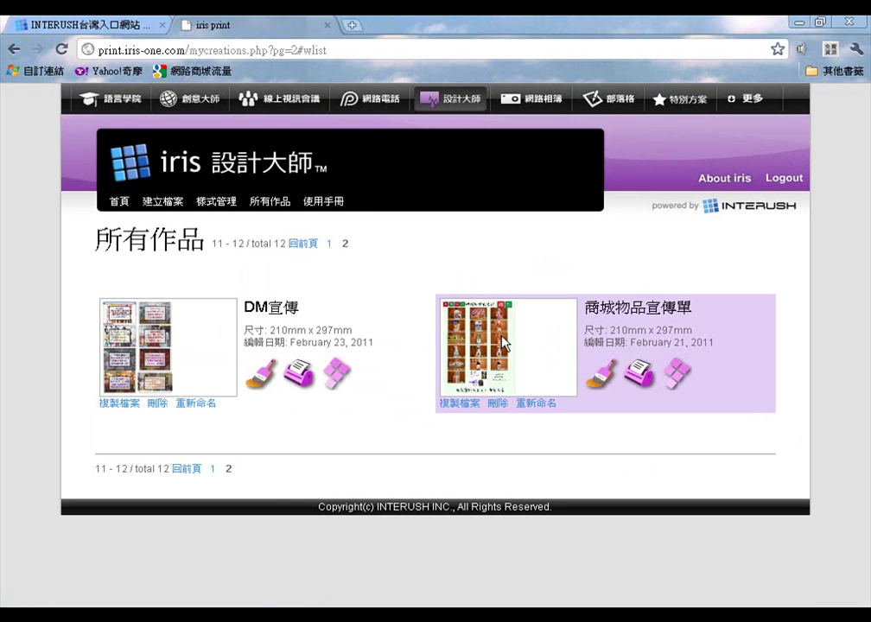
click(639, 386)
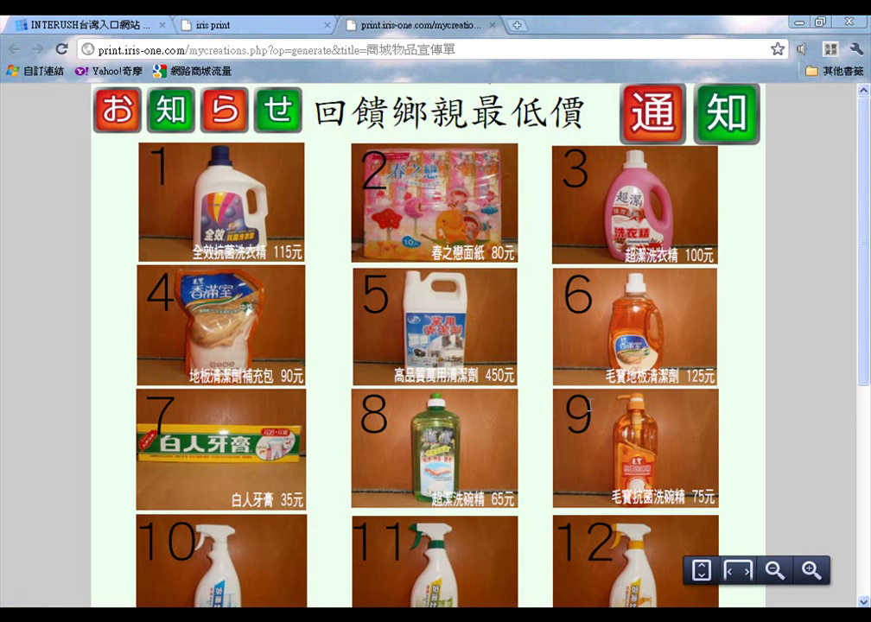
drag(865, 245, 864, 586)
drag(863, 472, 856, 242)
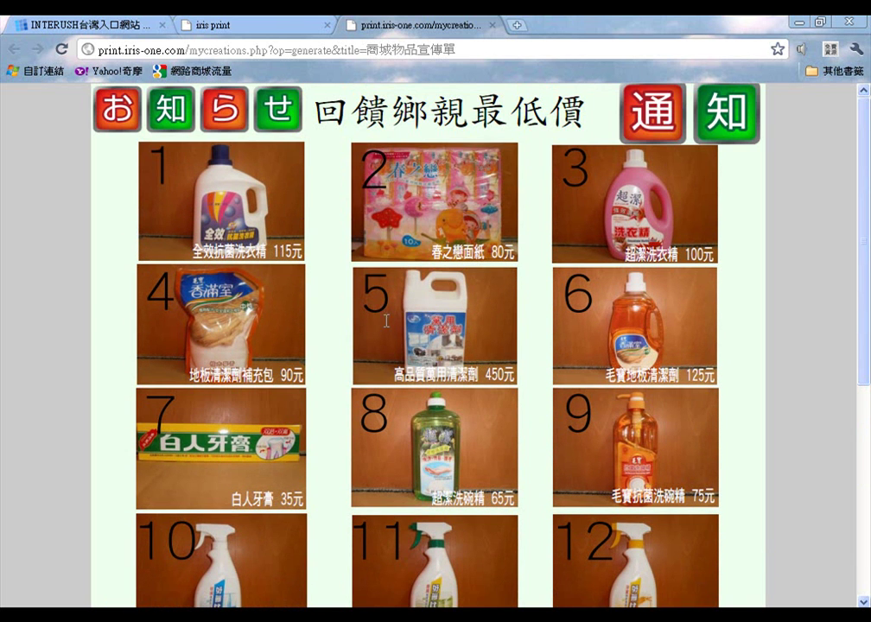
Return to the design site and start a new file in A4 size (210mm x 297mm)
click(173, 28)
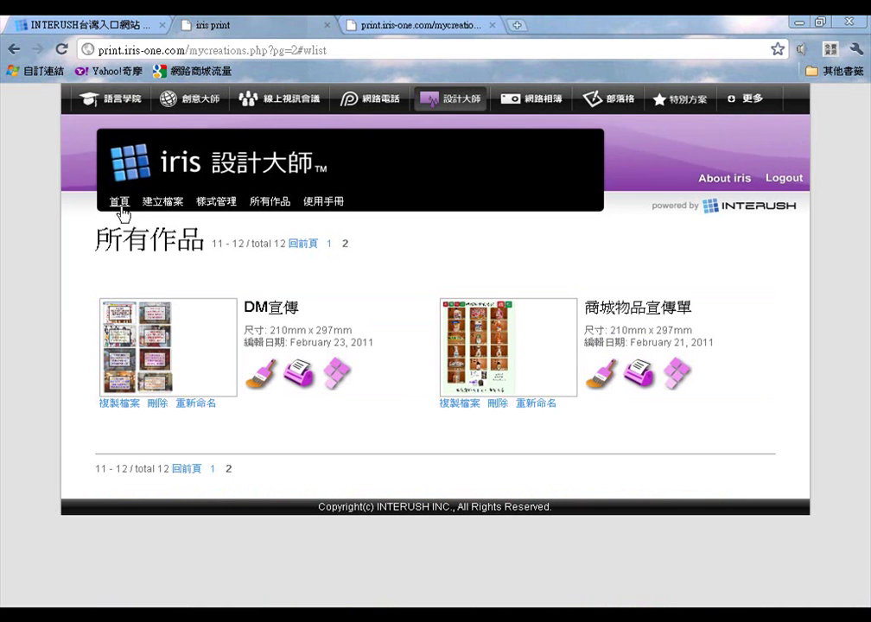
click(156, 203)
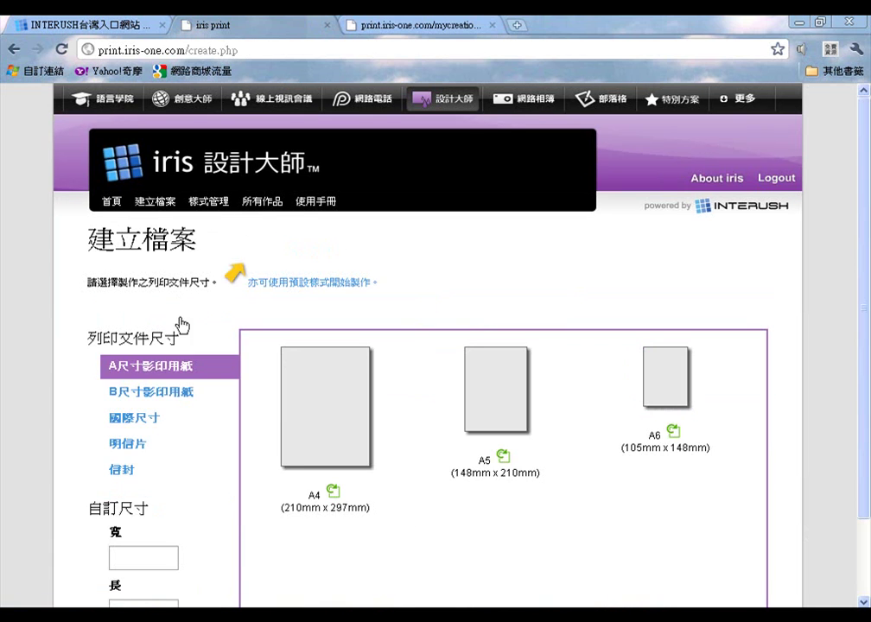
scroll(305, 399, down, 2)
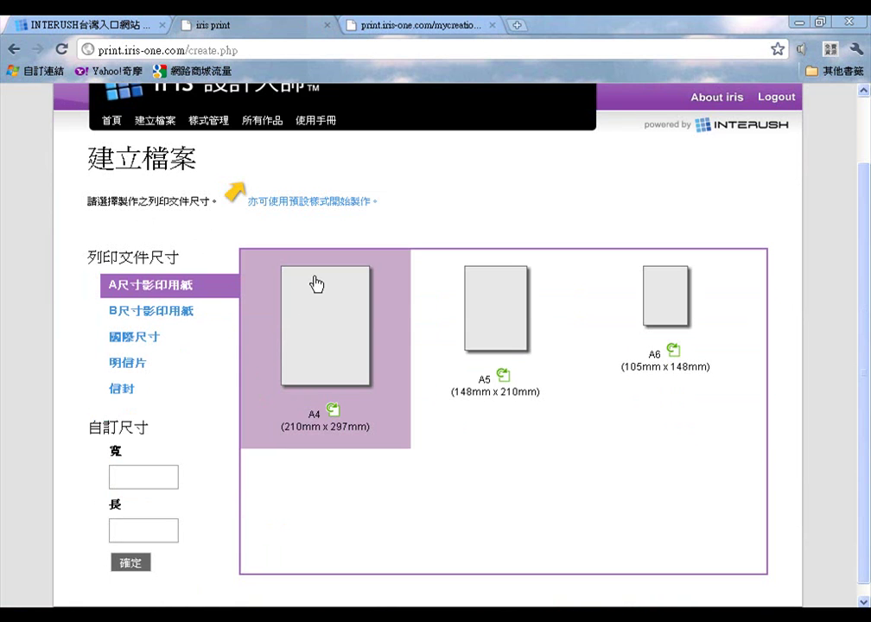
click(317, 324)
Name the new A4 file 教學用DM and confirm its creation
click(377, 341)
text(rul vm,6)
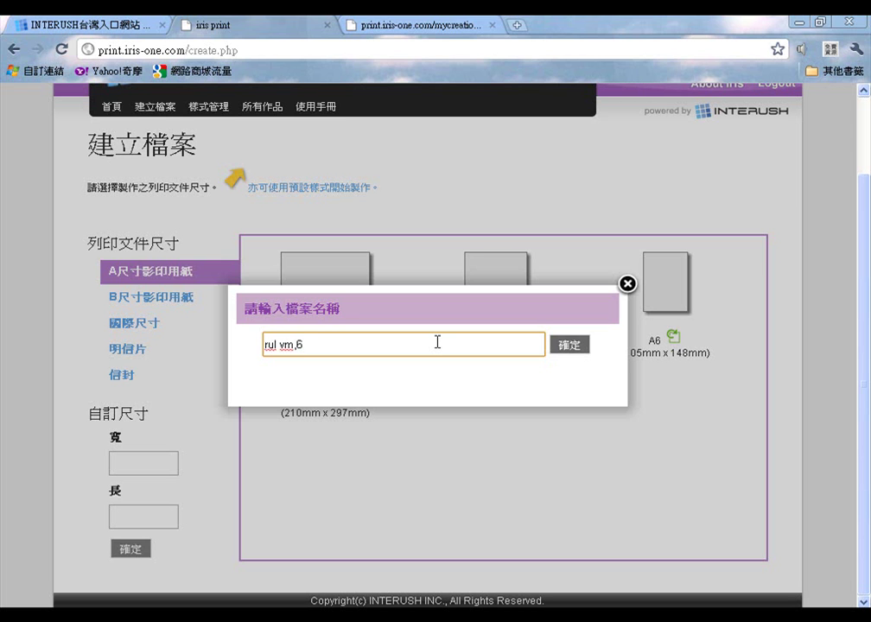
key(BackSpace)
key(BackSpace)
key(BackSpace)
key(BackSpace)
key(BackSpace)
text(ful vm,6)
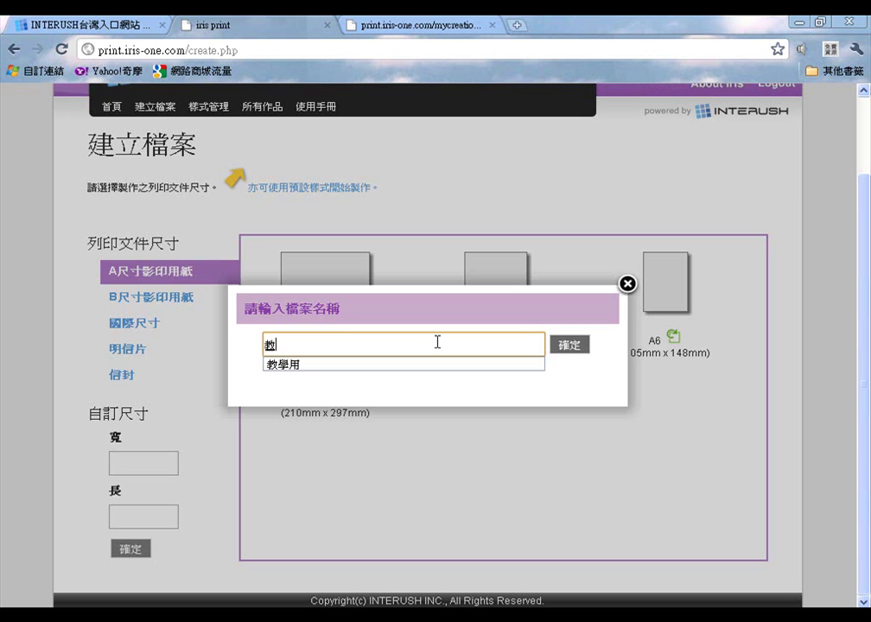
text(m/4)
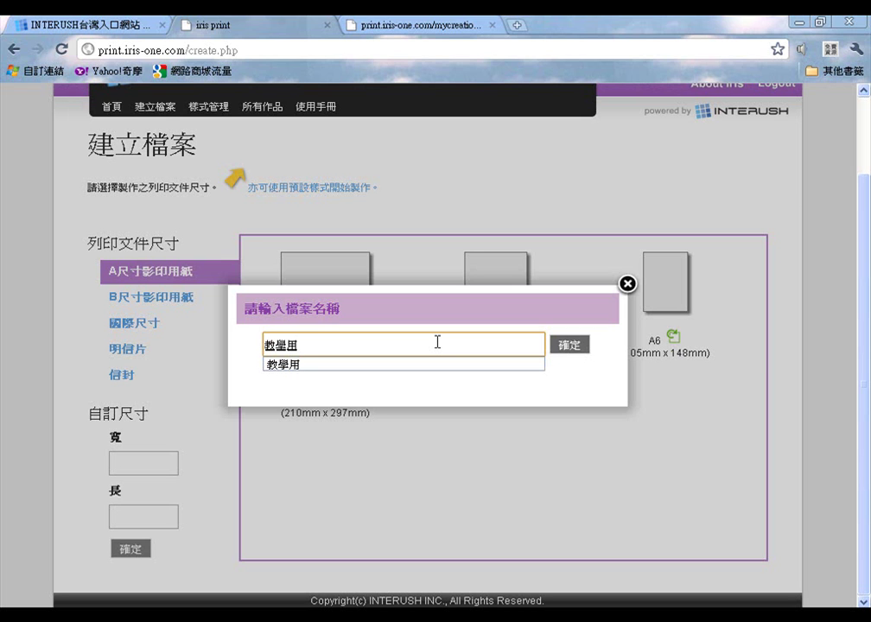
text(DM)
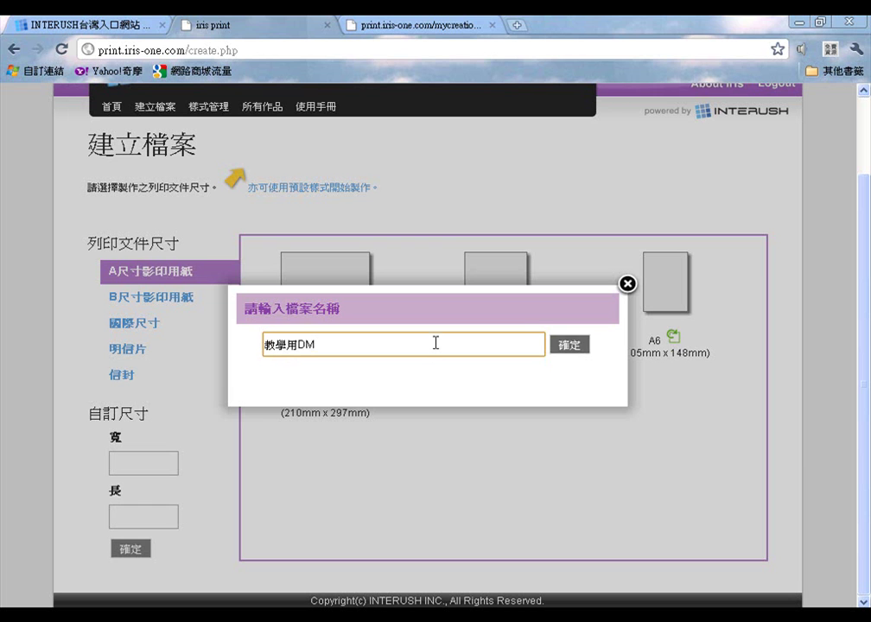
click(570, 345)
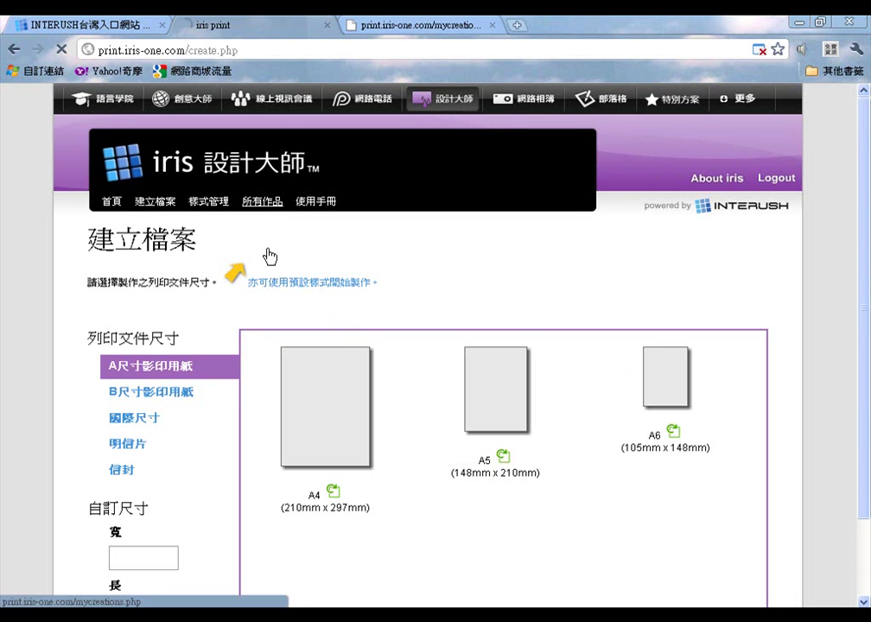
Show the list of all works (所有作品) and close the leftover flyer print output
click(247, 202)
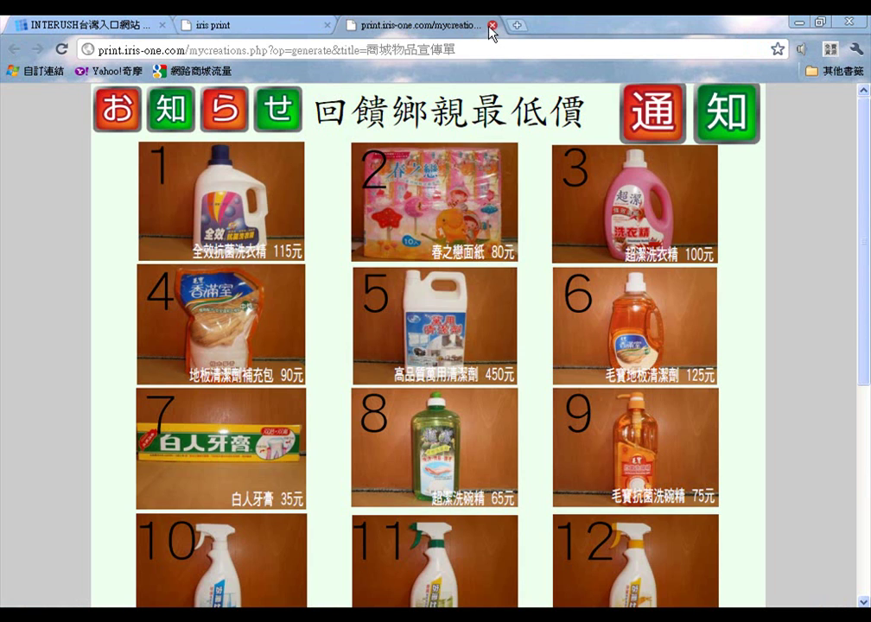
click(492, 26)
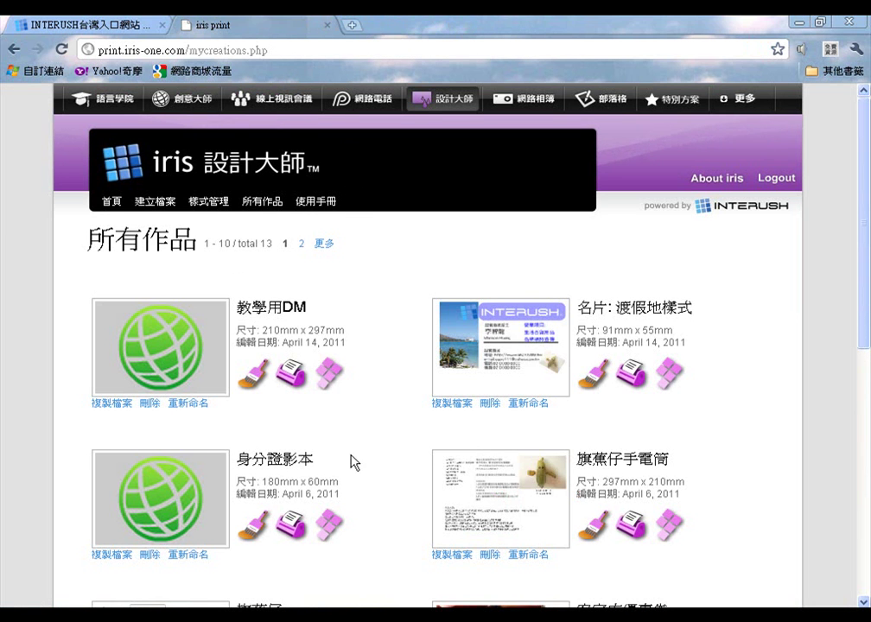
Open 教學用DM for editing in a maximized editor window and zoom the page out to 51%
key(alt+Tab)
key(Tab)
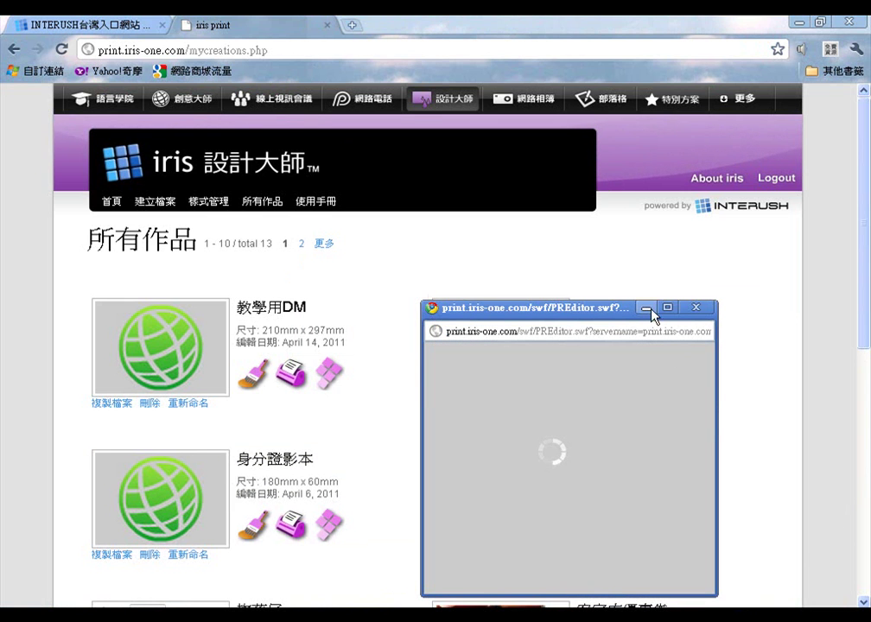
click(668, 307)
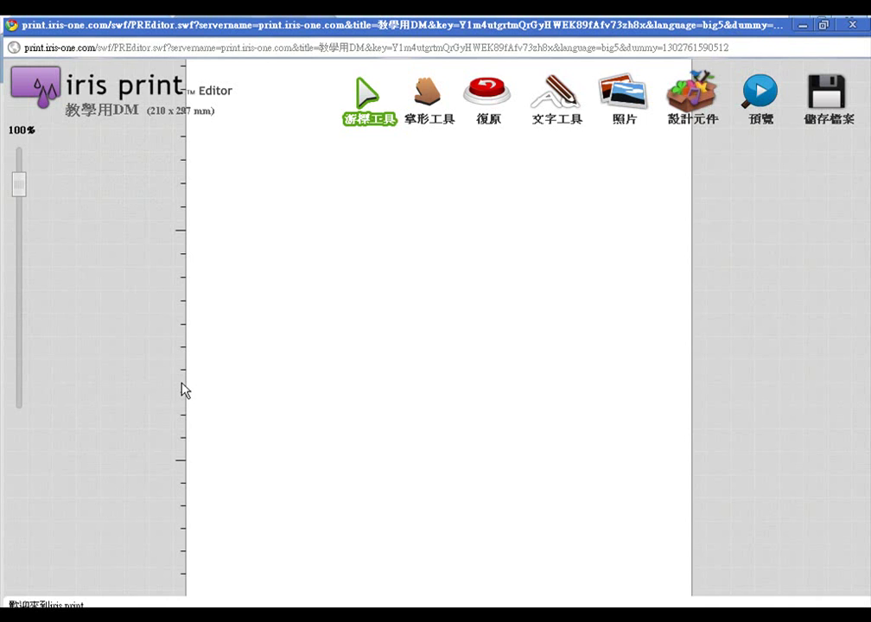
scroll(155, 383, down, 5)
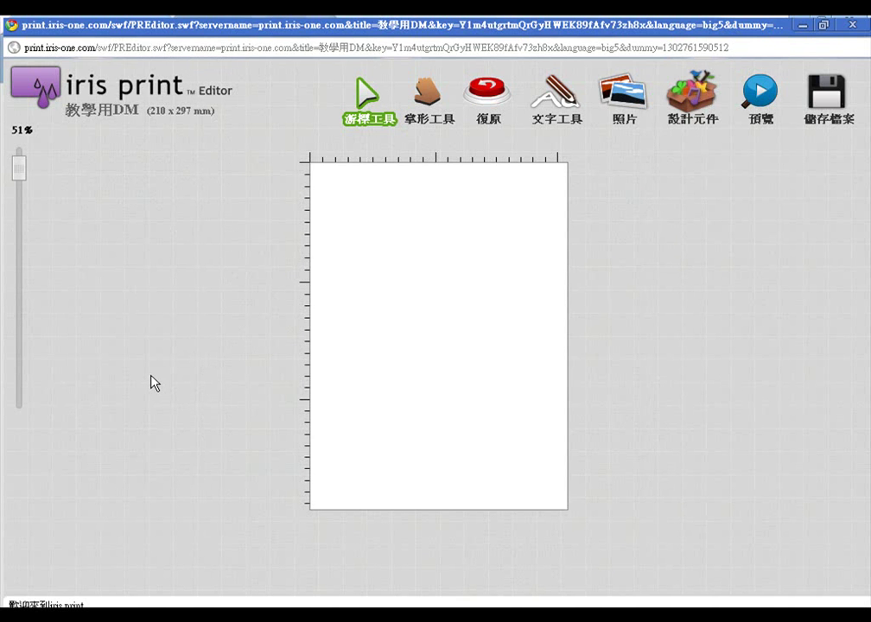
scroll(154, 383, down, 3)
scroll(153, 383, up, 3)
Upload the photo 10元大垃圾袋 from the 商城生活用品 folder, browsing the files as thumbnails
click(628, 110)
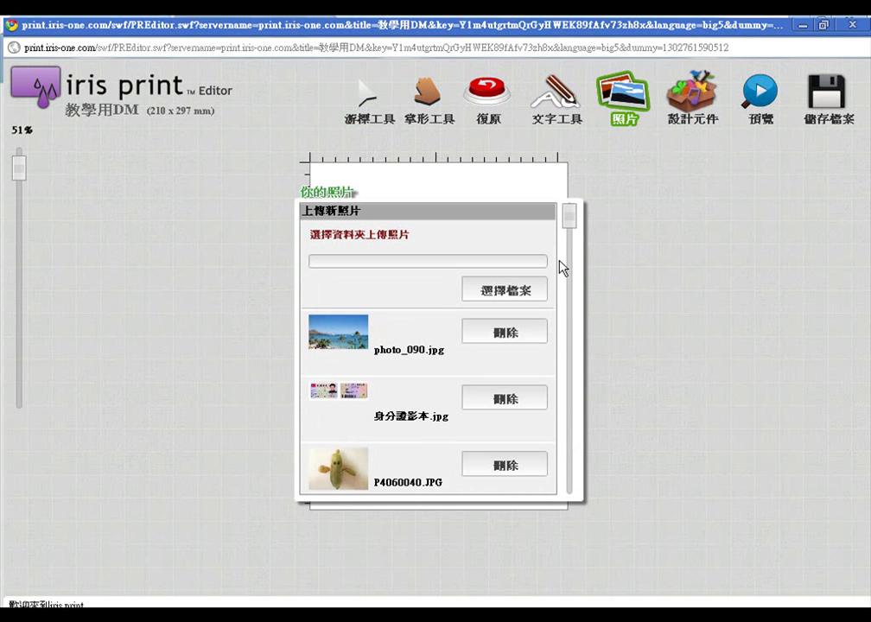
click(512, 292)
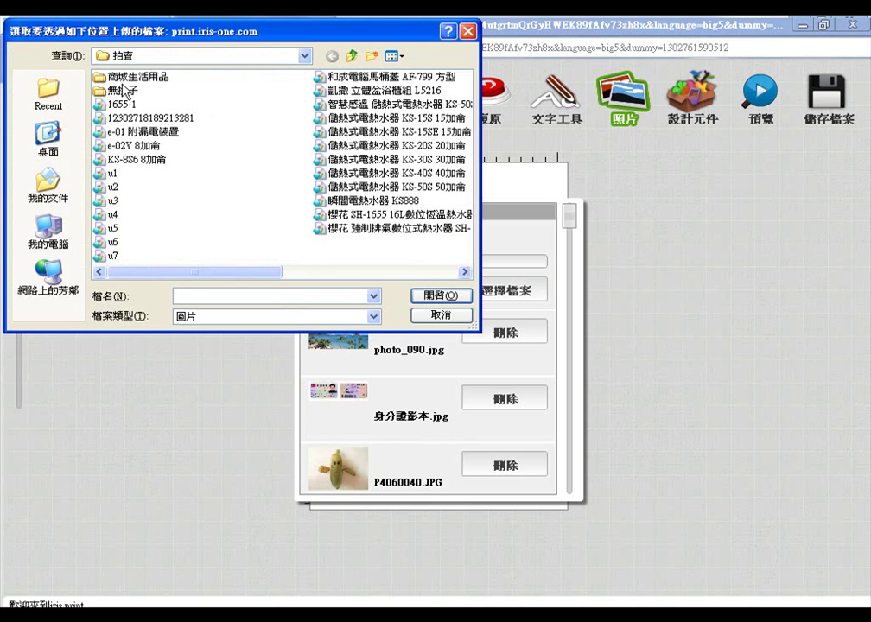
double_click(122, 78)
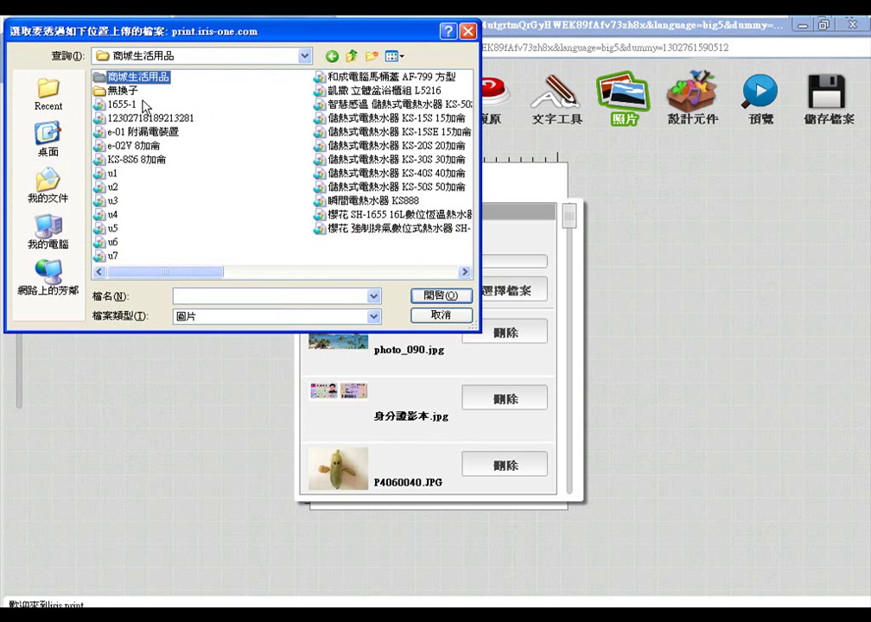
click(396, 56)
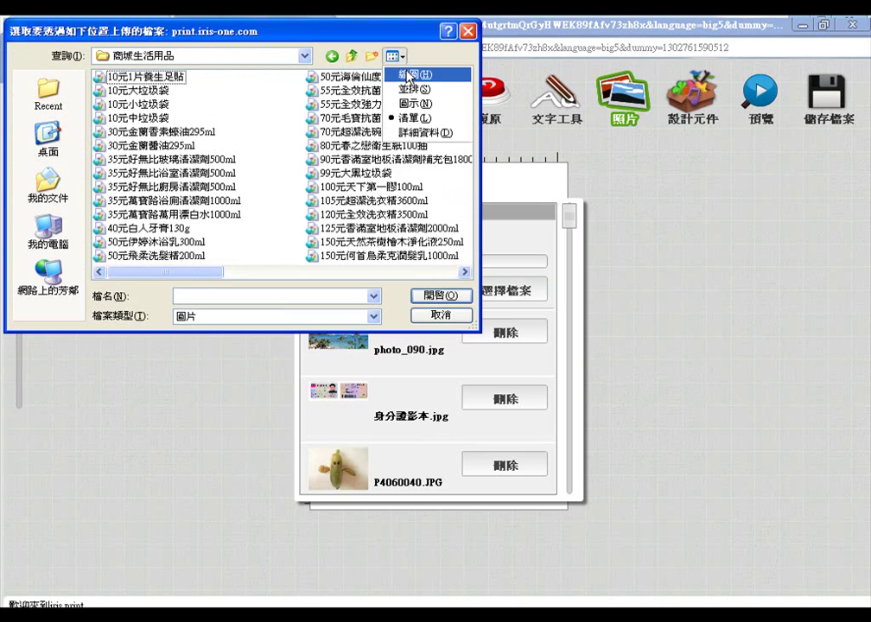
click(411, 78)
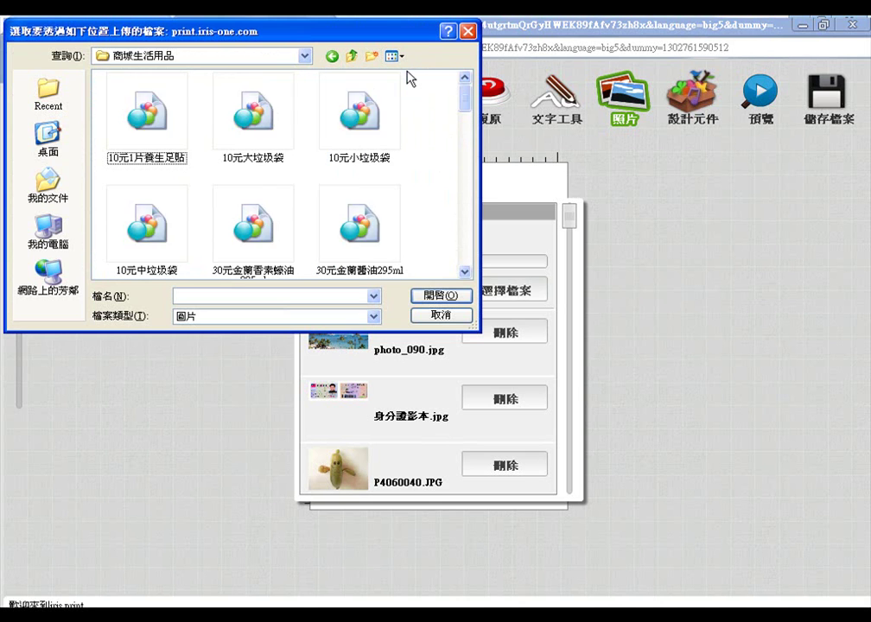
click(293, 128)
click(432, 296)
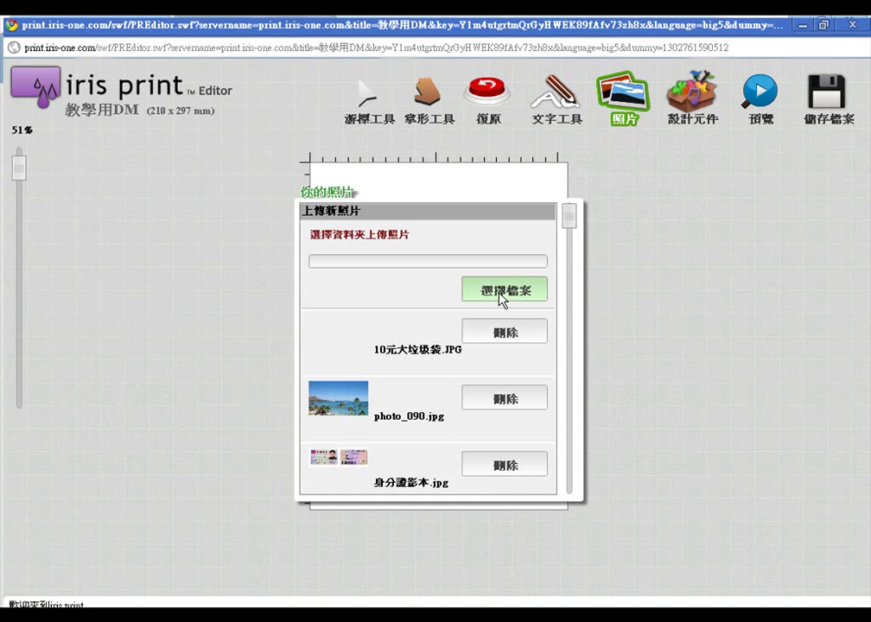
Upload the photos 10元小垃圾袋, 10元中垃圾袋 and 10元1片養生足貼 from the 商城生活用品 folder
click(501, 293)
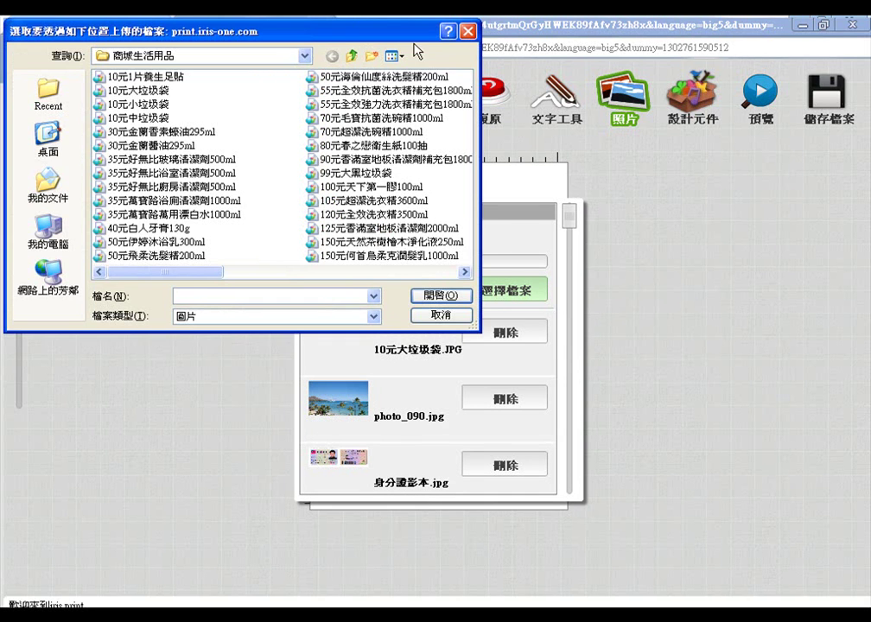
click(139, 104)
click(417, 295)
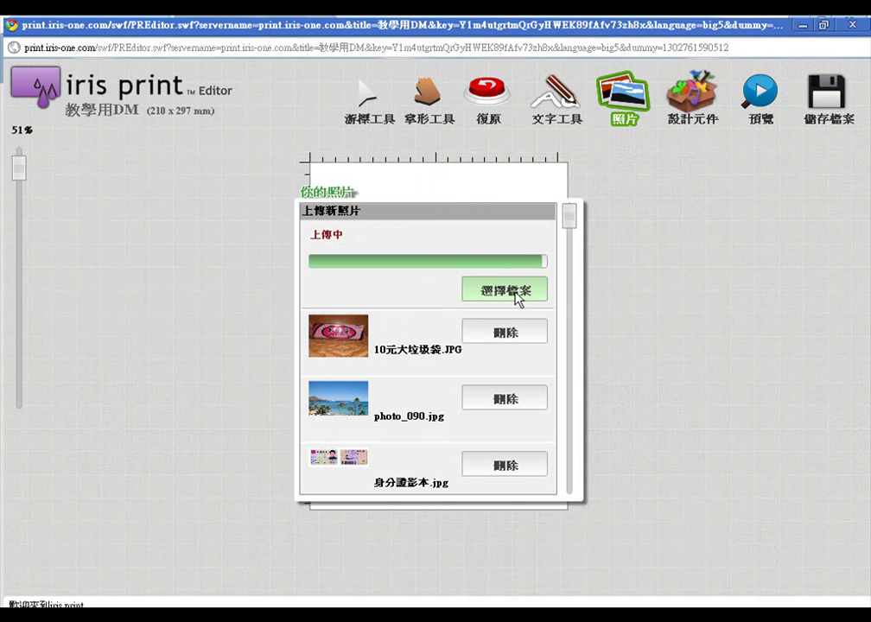
click(468, 286)
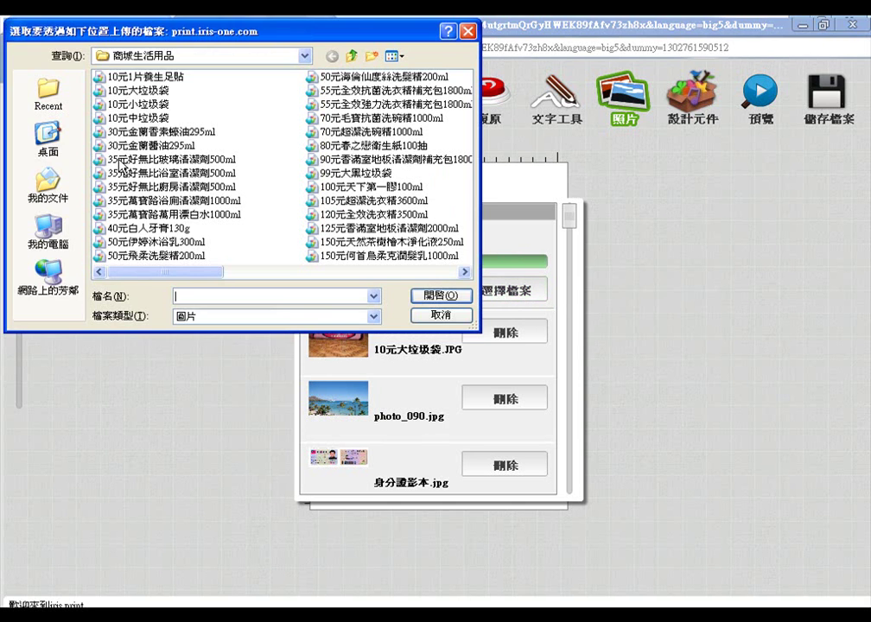
click(138, 118)
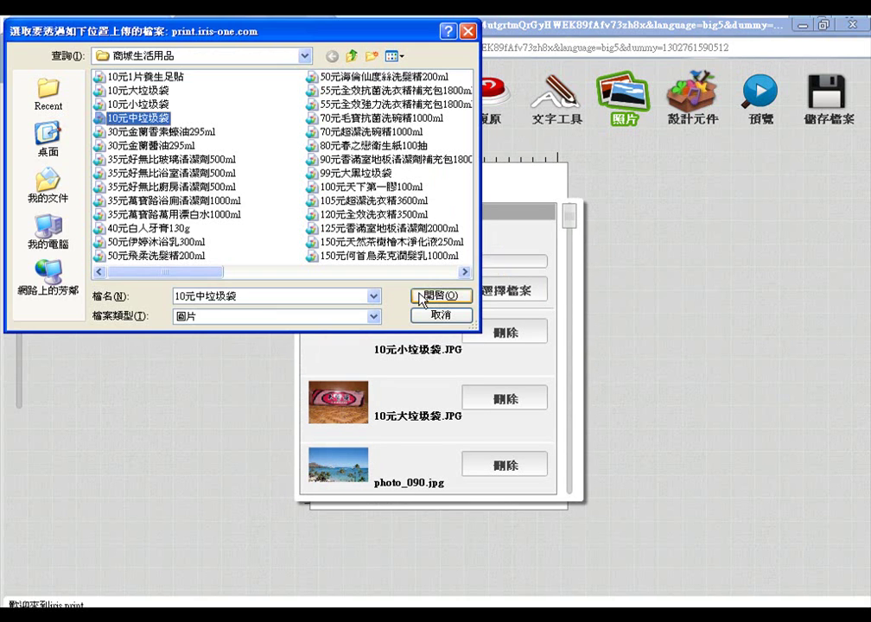
click(422, 296)
click(136, 78)
click(421, 296)
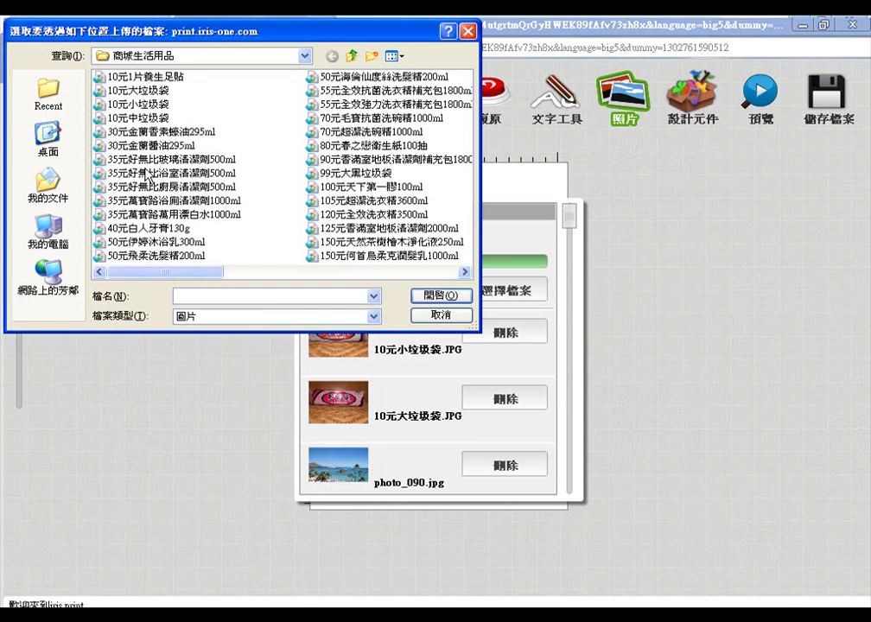
Upload the two sauce photos 30元金蘭香素蠔油295ml and 30元金蘭醬油295ml
click(116, 131)
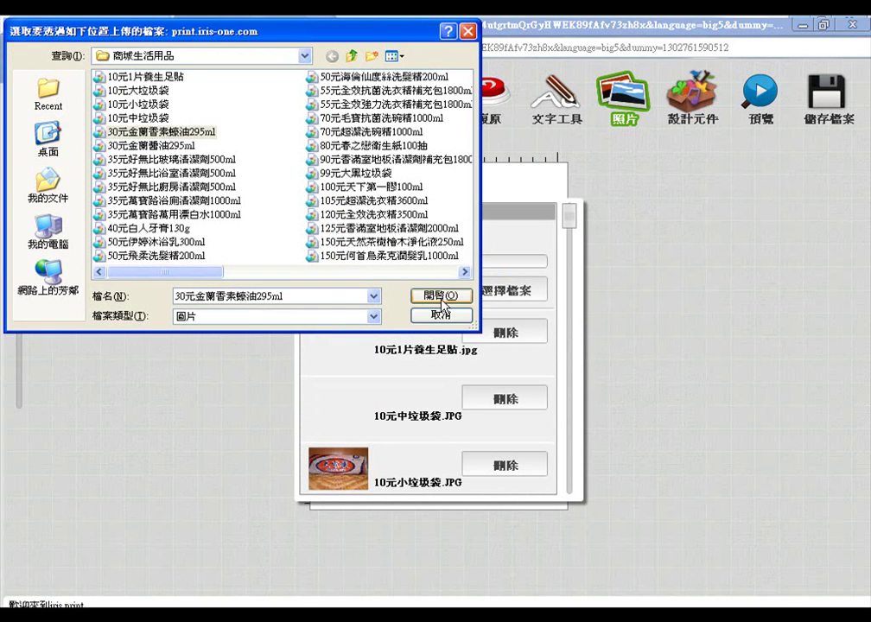
click(441, 296)
click(506, 296)
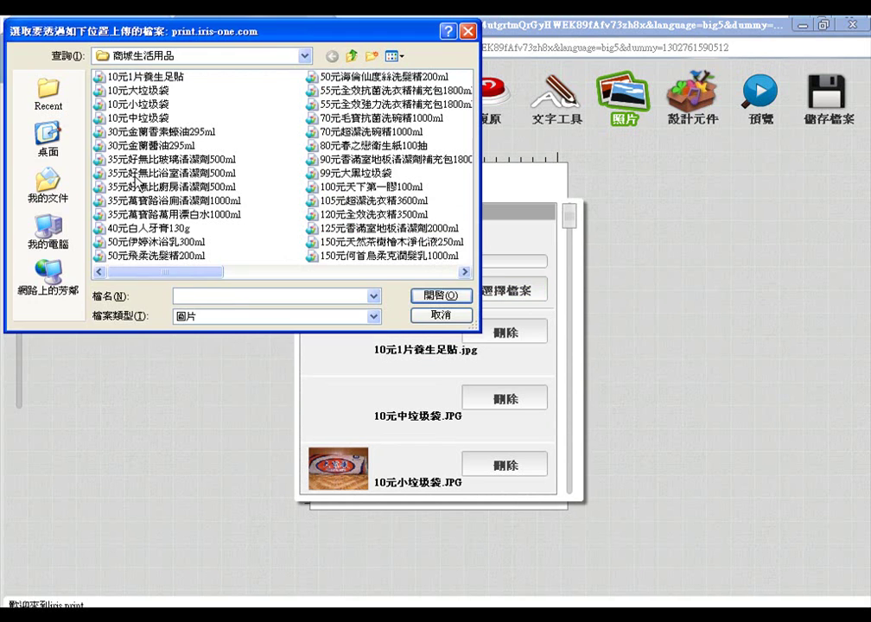
click(137, 144)
click(443, 296)
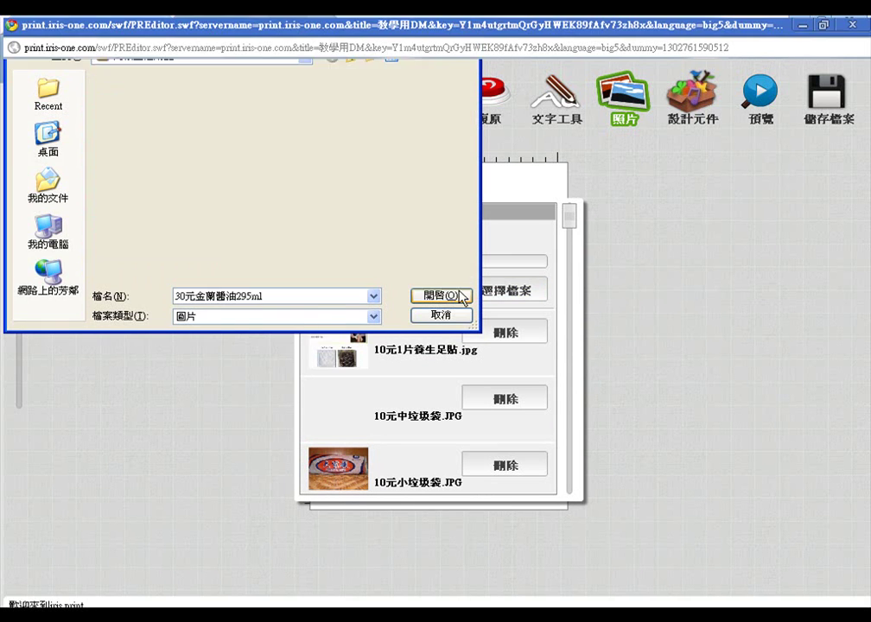
Upload the three 35元好無比 500ml cleaner photos in order: 玻璃清潔劑, 浴室清潔劑 and 廚房清潔劑
click(474, 296)
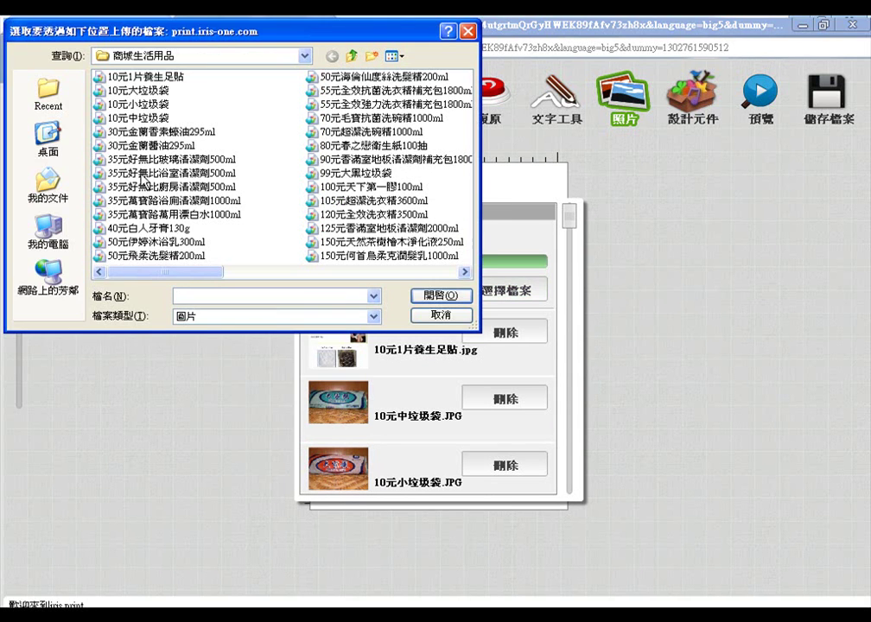
click(139, 159)
click(422, 297)
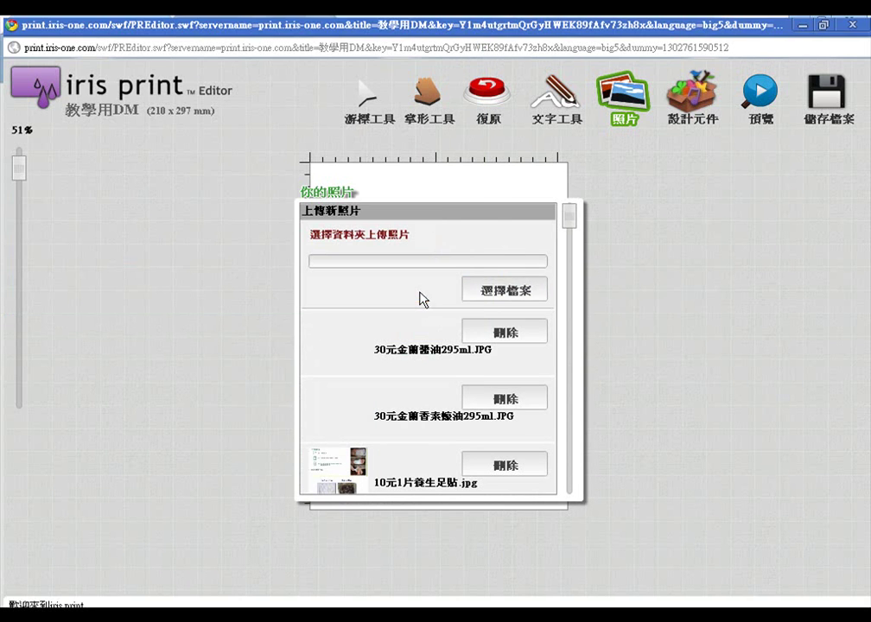
click(486, 298)
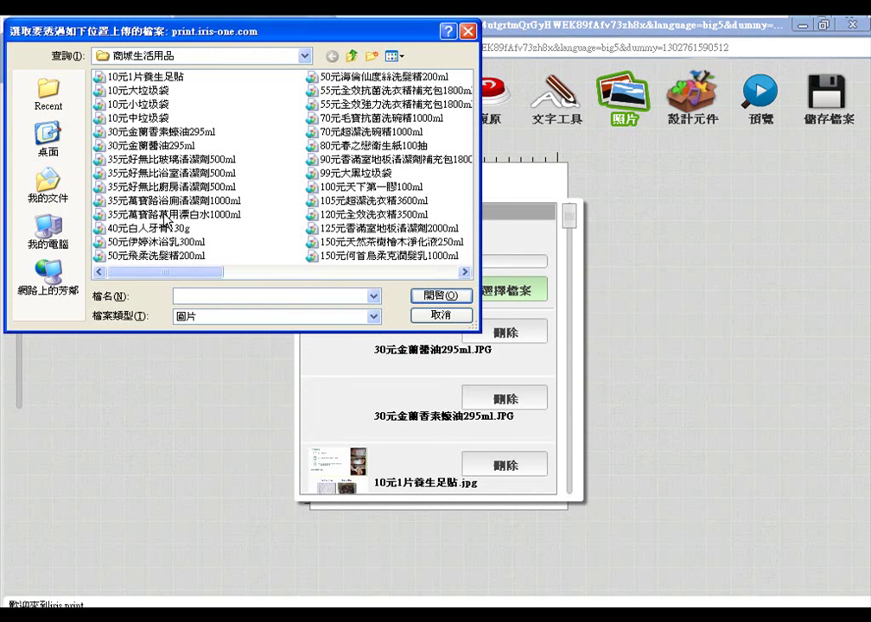
click(143, 173)
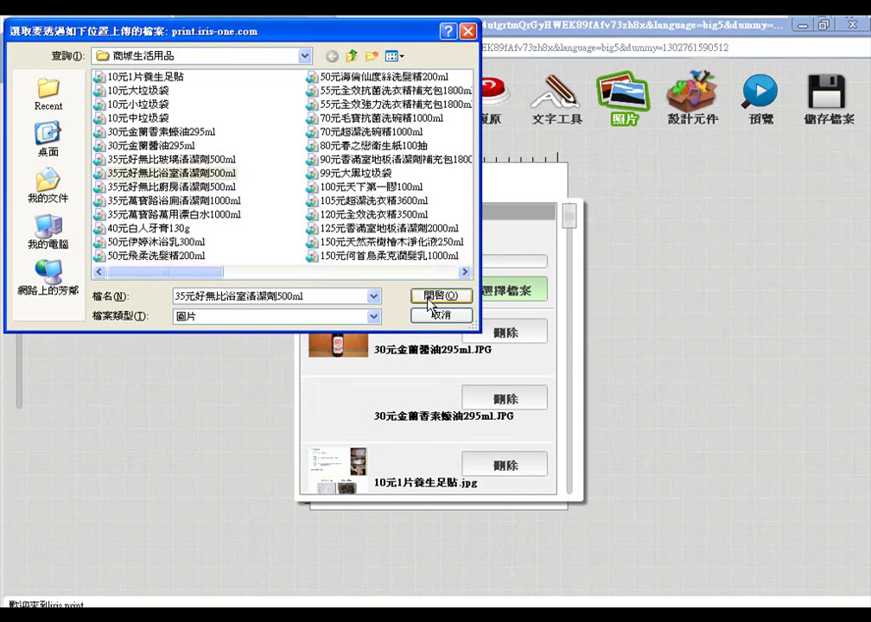
click(429, 297)
click(474, 298)
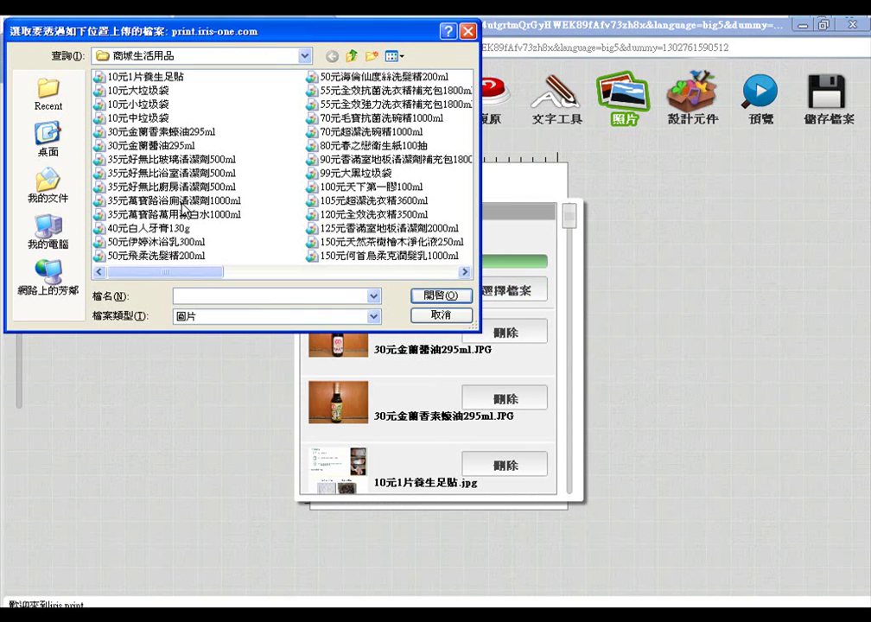
click(143, 185)
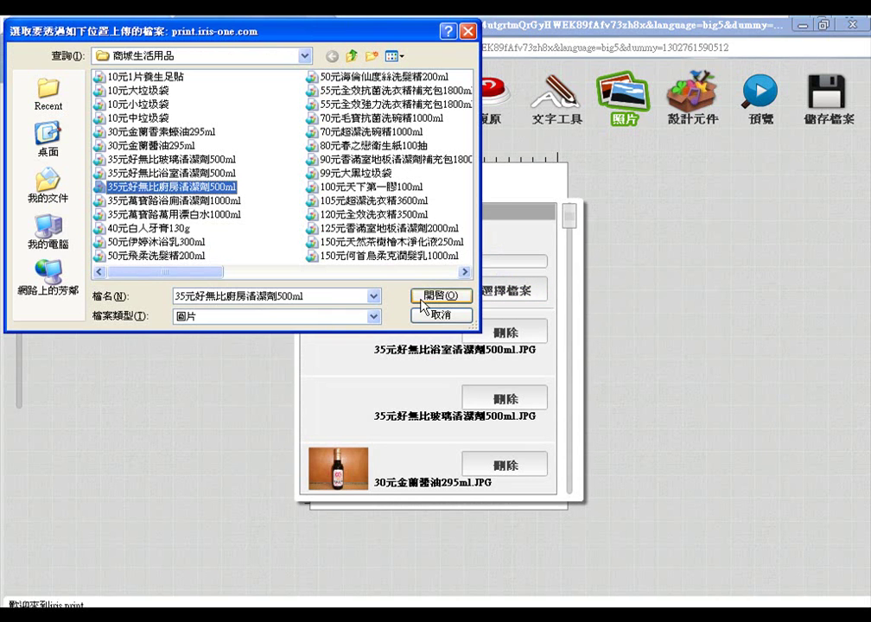
click(423, 298)
Upload the photos 35元萬寶路浴廁清潔劑1000ml and 35元萬寶路萬用漂白水1000ml
click(529, 295)
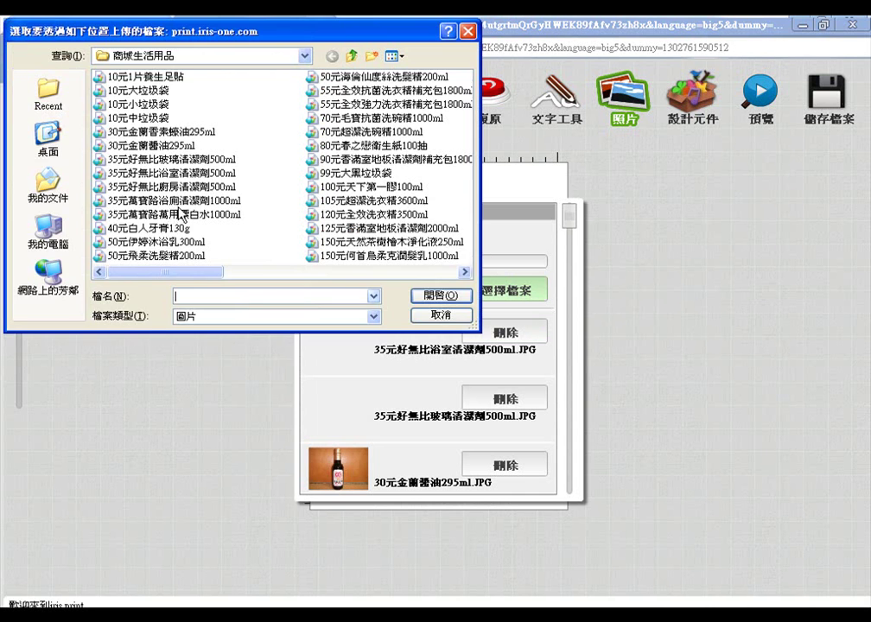
click(173, 201)
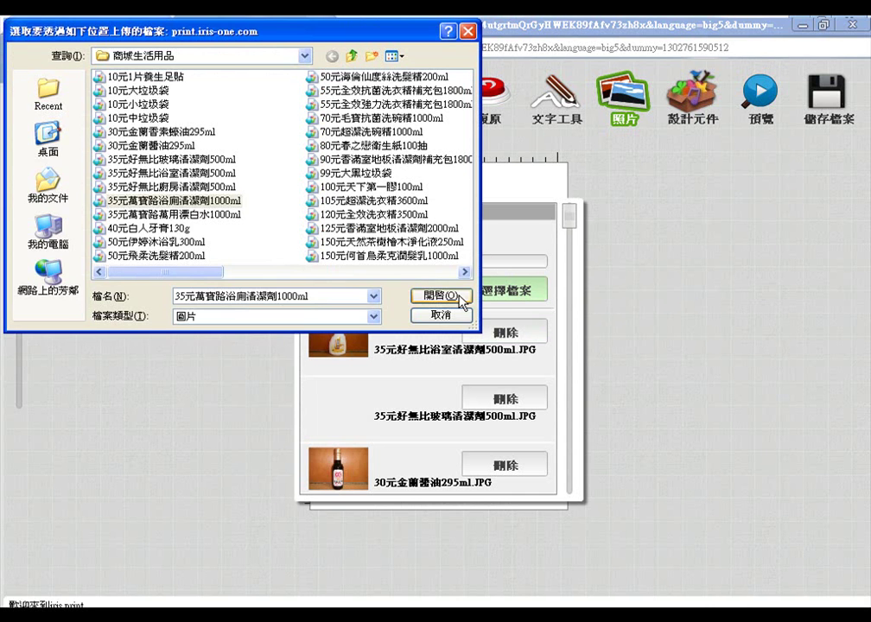
click(441, 296)
click(504, 290)
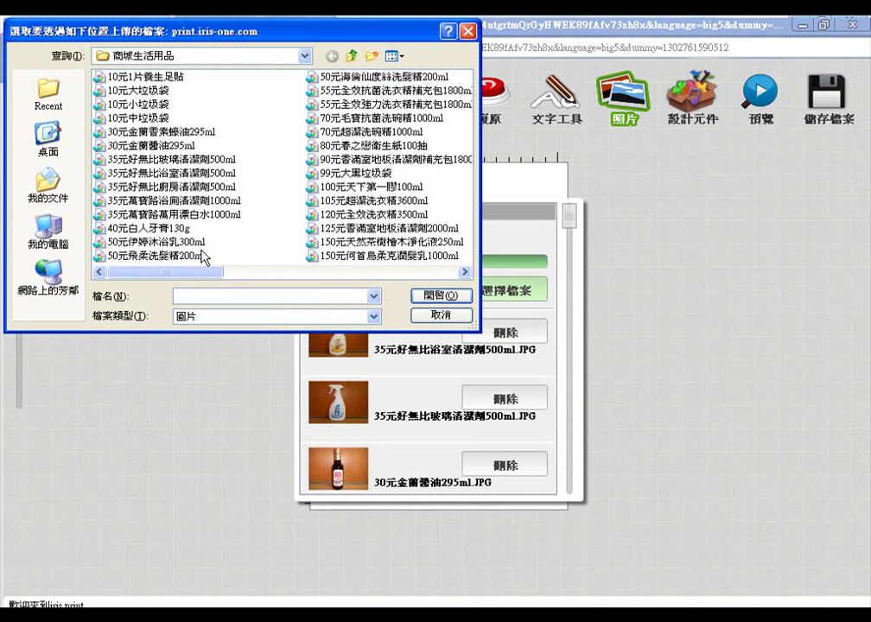
click(207, 214)
click(441, 296)
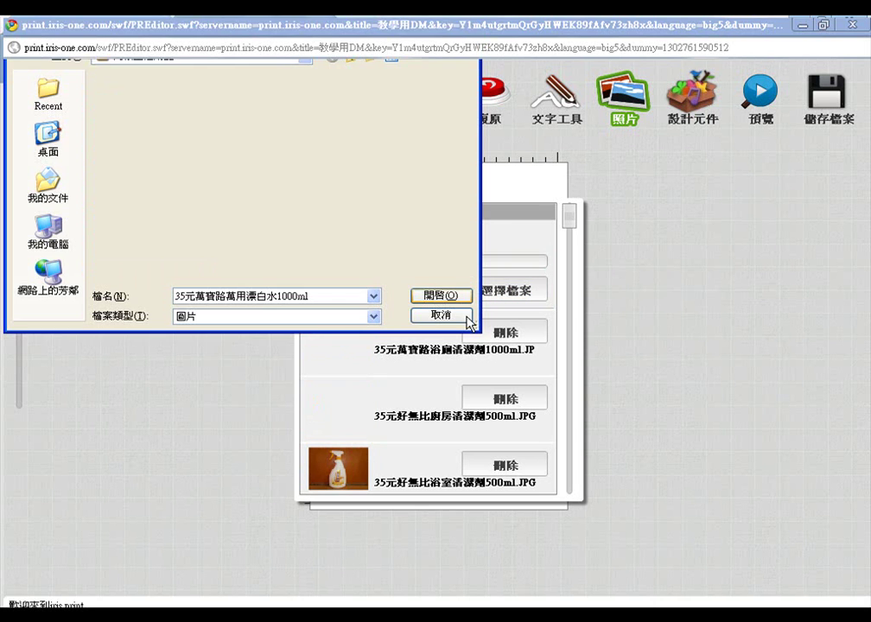
Upload the toothpaste photo 40元白人牙膏130g
click(483, 298)
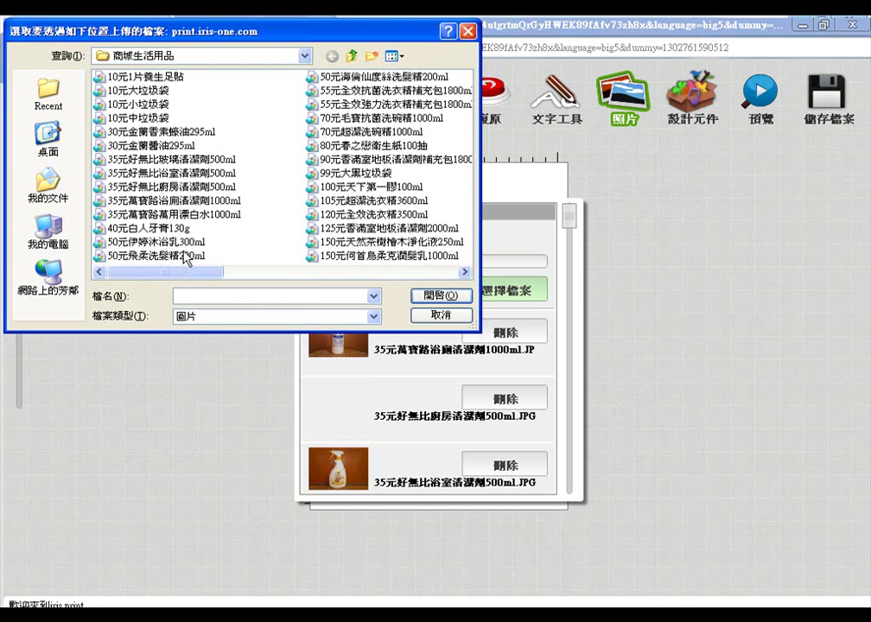
click(183, 230)
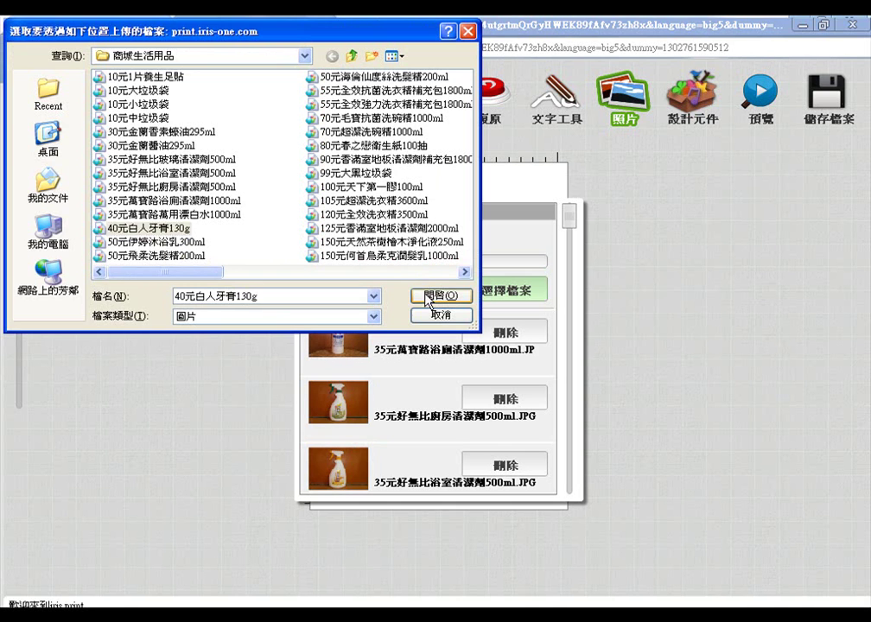
click(425, 296)
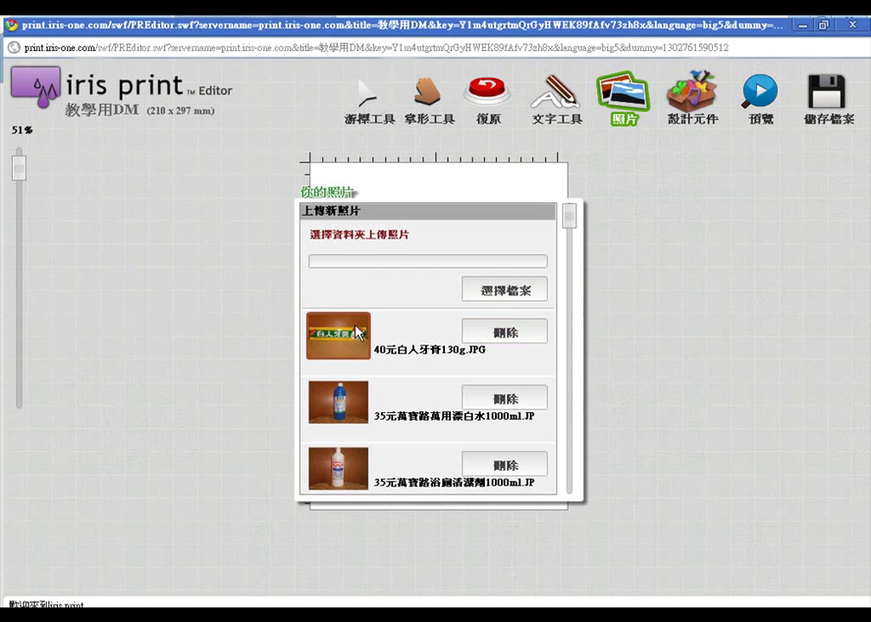
Insert the 40元白人牙膏130g and 35元萬寶路萬用漂白水1000ml photos, parking them right of the page at about x 224, y 43 mm and x 214, y 117 mm
click(357, 336)
drag(486, 379, 634, 256)
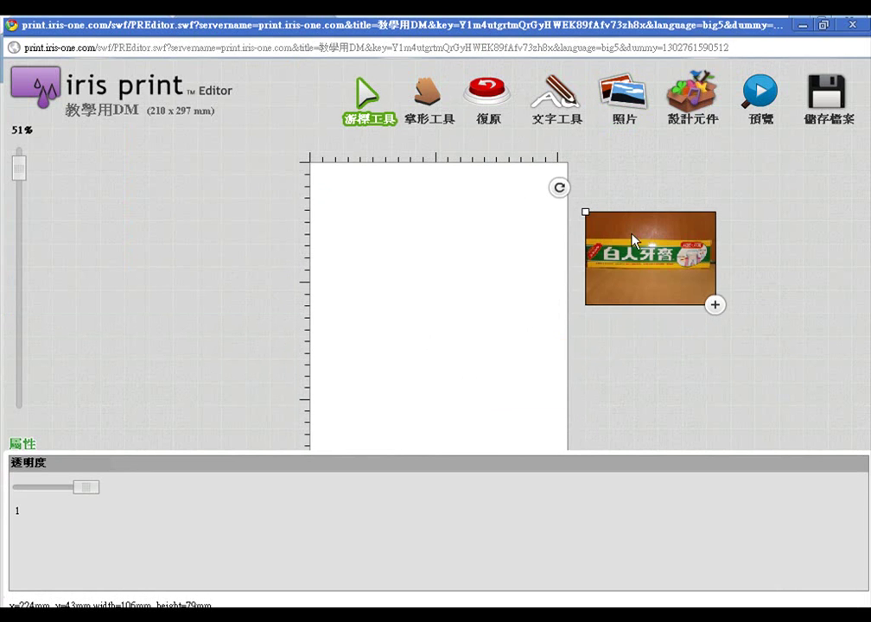
click(624, 95)
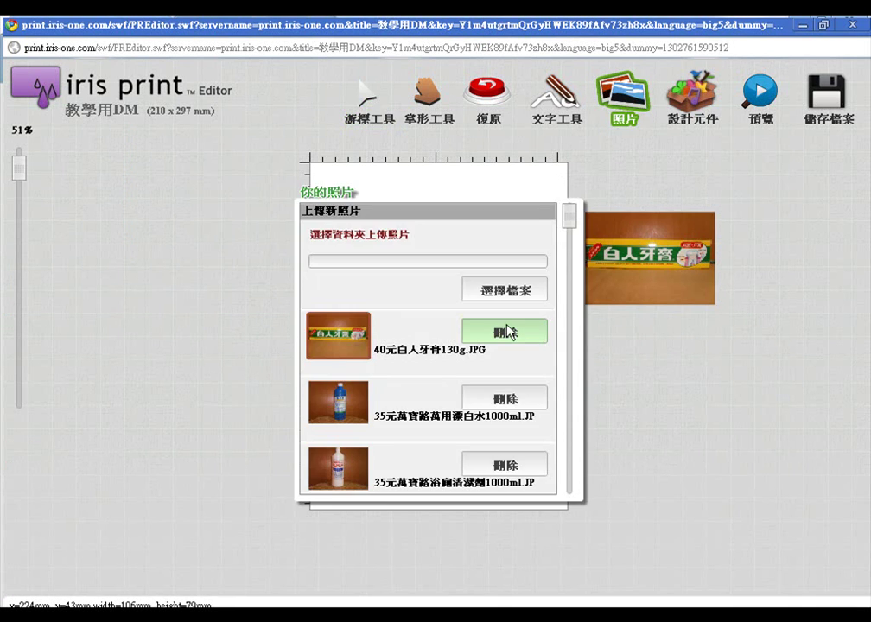
click(344, 411)
drag(537, 407, 659, 364)
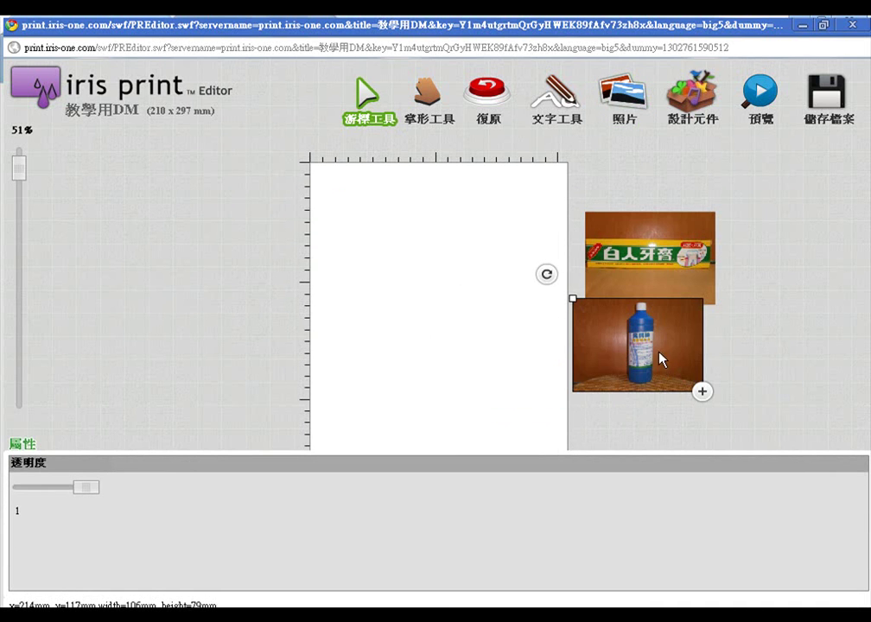
Insert the 35元萬寶路浴廁清潔劑1000ml photo and park it outside the page at about x 289 mm, y 135 mm
click(625, 98)
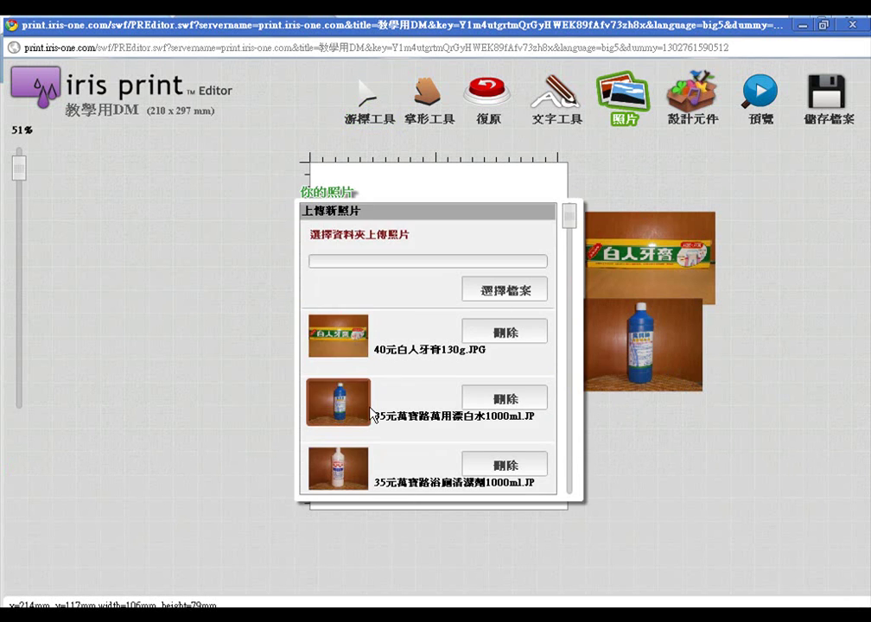
click(356, 448)
drag(553, 381, 748, 364)
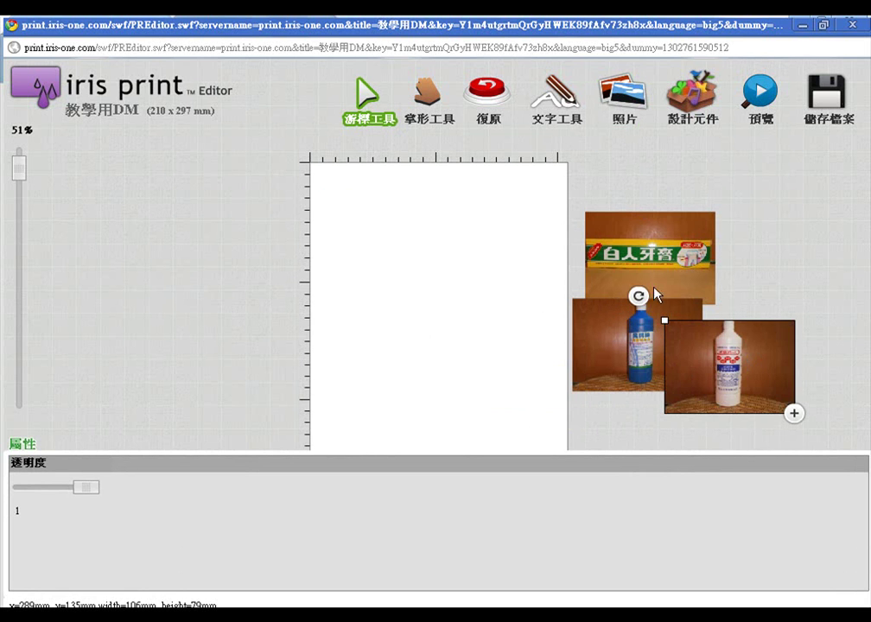
Insert the 35元好無比廚房清潔劑500ml photo and park it left of the page's upper edge at about x -106 mm, y -18 mm
click(636, 101)
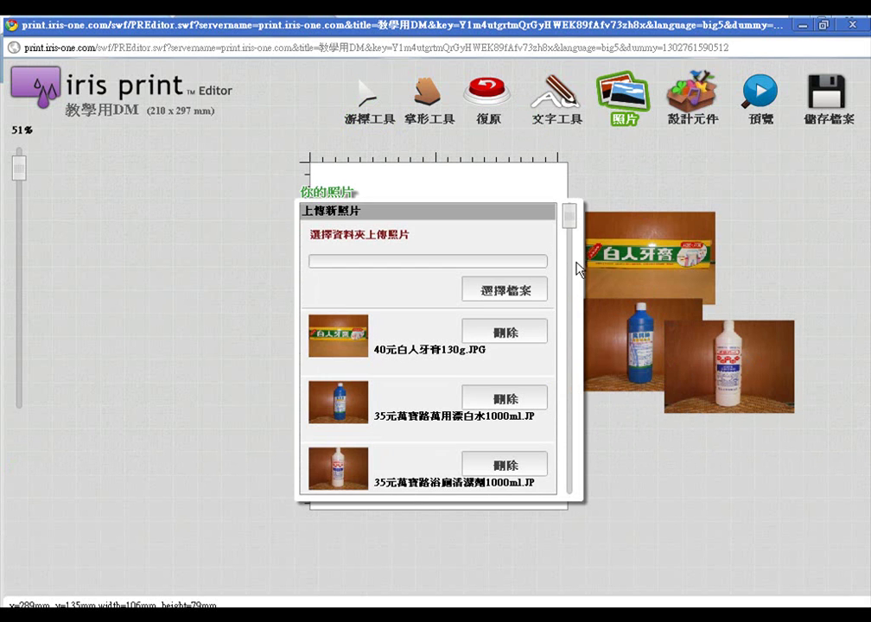
drag(569, 229, 569, 255)
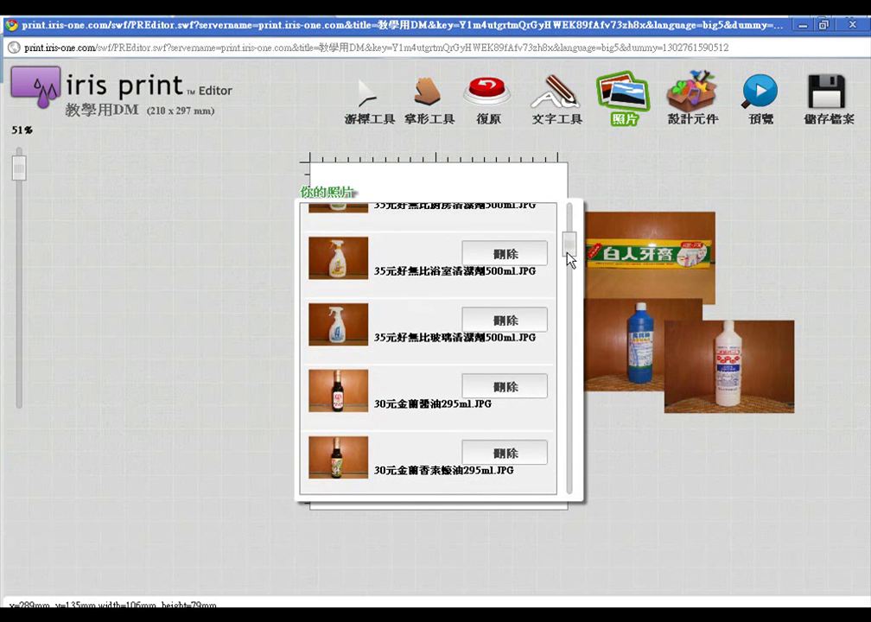
click(350, 251)
mouse_move(505, 359)
mouse_down()
mouse_move(335, 293)
mouse_move(245, 165)
mouse_up()
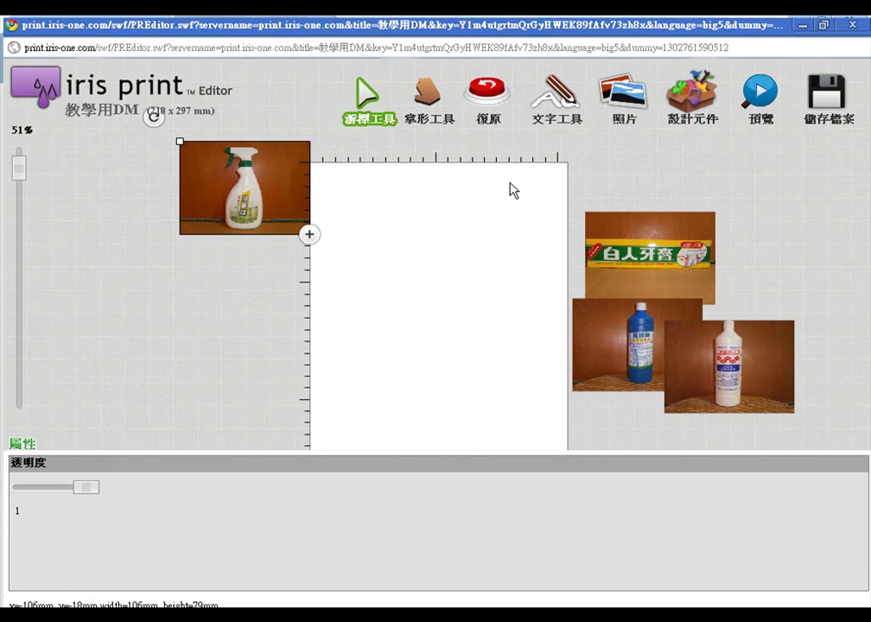
Insert the 35元好無比浴室清潔劑500ml photo and park it below the kitchen cleaner photo at about x -114 mm, y 60 mm
click(624, 97)
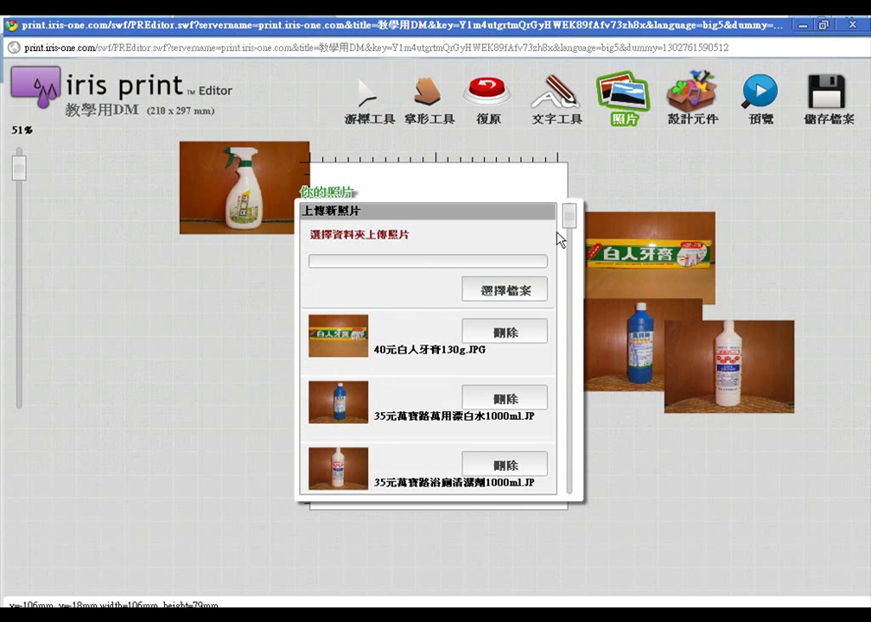
drag(569, 212, 570, 246)
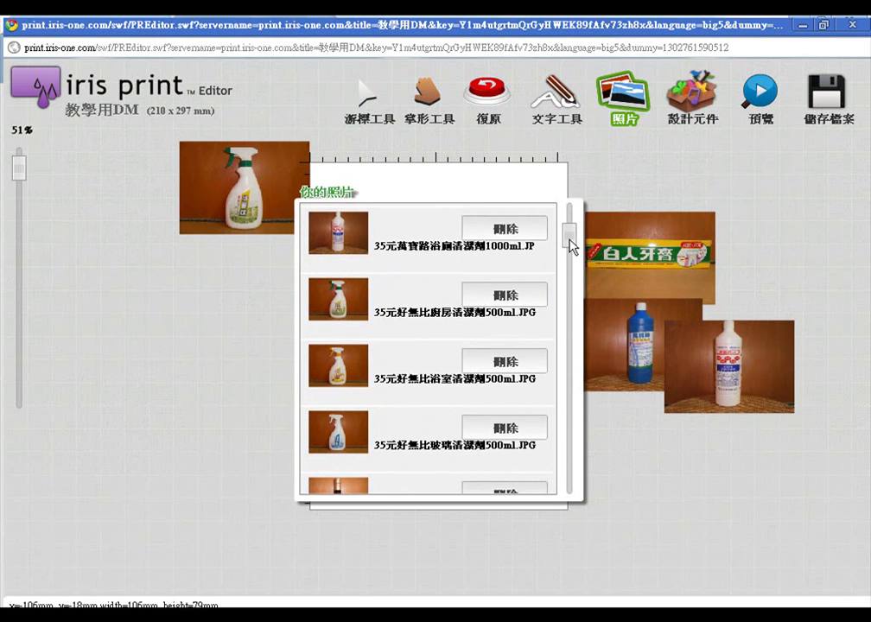
click(357, 350)
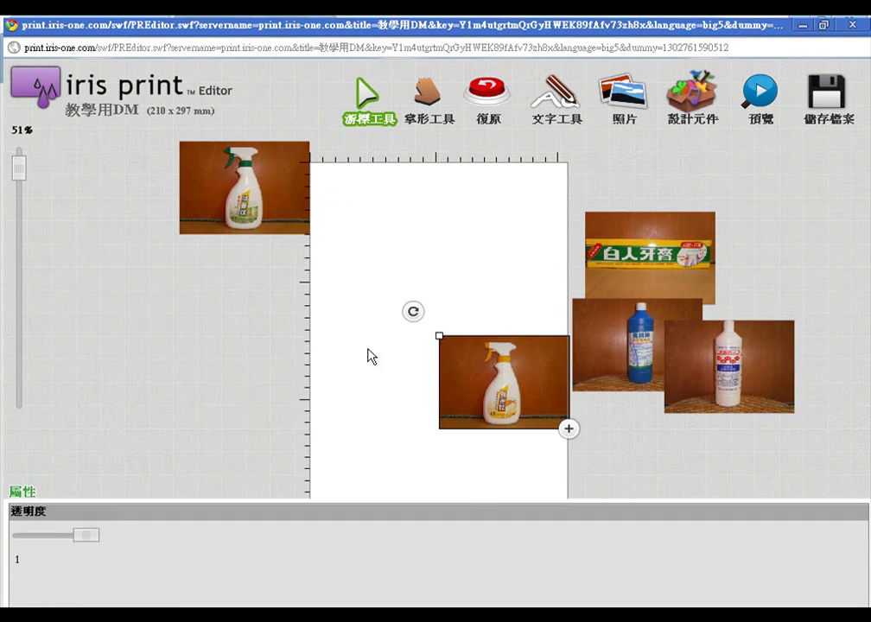
mouse_move(449, 361)
mouse_down()
mouse_move(241, 288)
mouse_move(211, 269)
mouse_up()
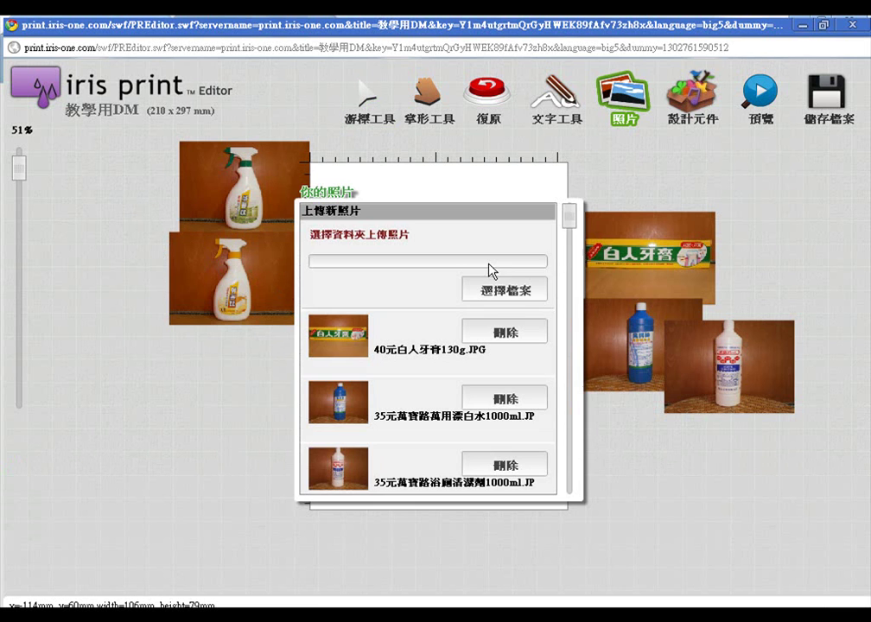
Insert the 35元好無比玻璃清潔劑500ml photo and park it below the bathroom cleaner photo at about x -102 mm, y 132 mm
click(619, 121)
mouse_move(566, 233)
mouse_down()
mouse_move(567, 266)
mouse_move(570, 254)
mouse_move(501, 259)
mouse_up()
click(353, 272)
mouse_move(483, 371)
mouse_down()
mouse_move(338, 370)
mouse_move(233, 355)
mouse_up()
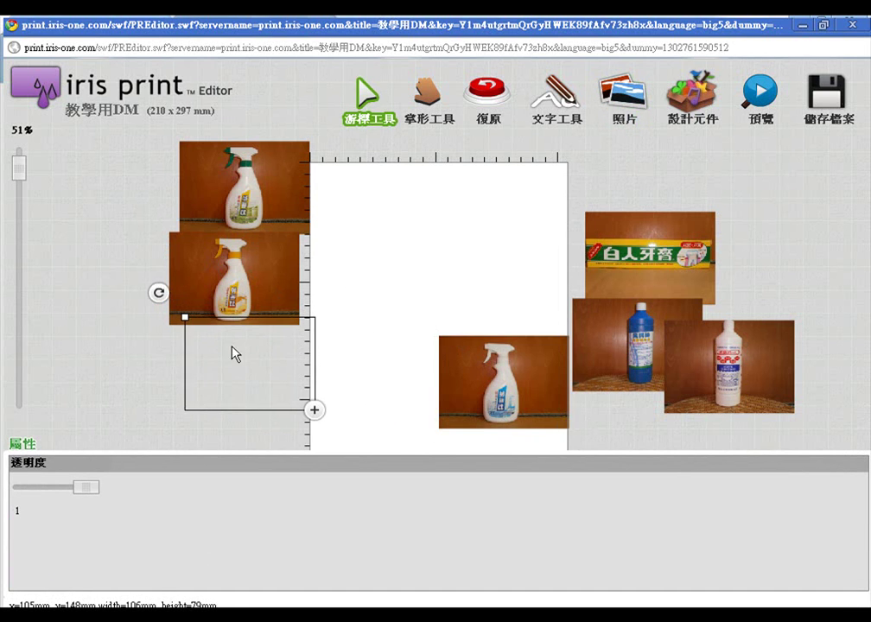
Insert the 10元1片養生足貼 photo and park it left of the spray bottle photos at about x -207 mm, y 53 mm
click(624, 102)
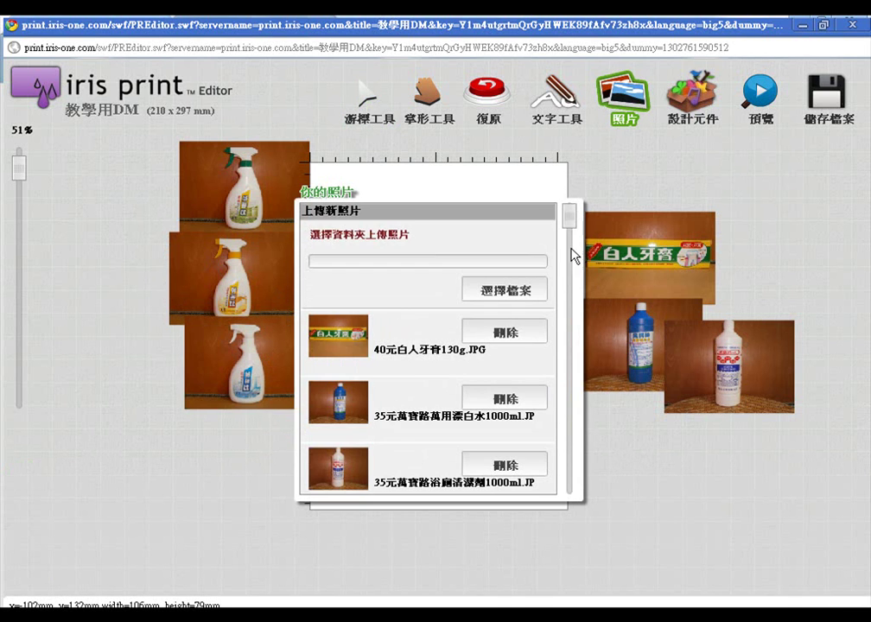
drag(571, 227, 572, 274)
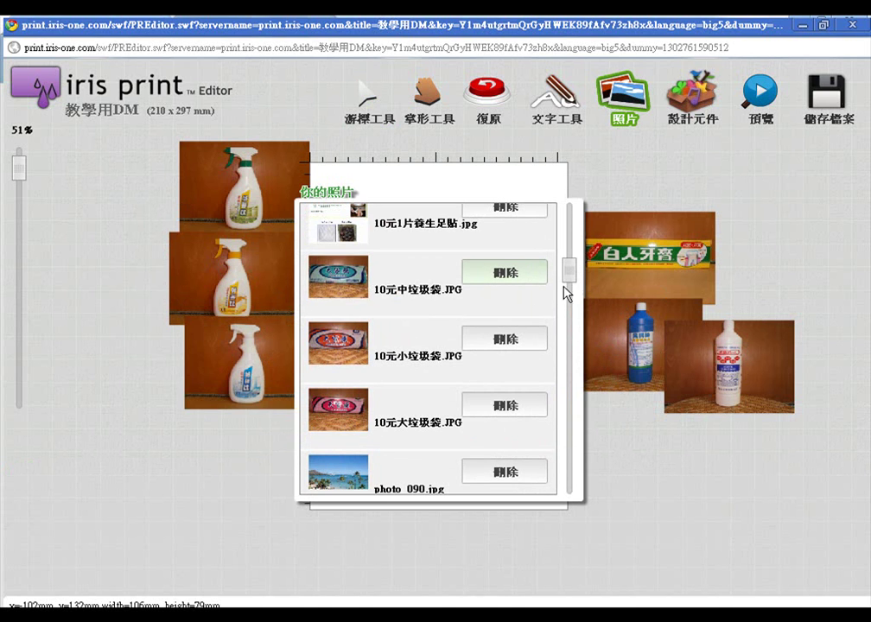
click(349, 259)
drag(469, 406, 115, 302)
Insert the 10元中垃圾袋 photo and park it right of the page at about x 293 mm, y 173 mm
click(629, 103)
drag(570, 226, 567, 287)
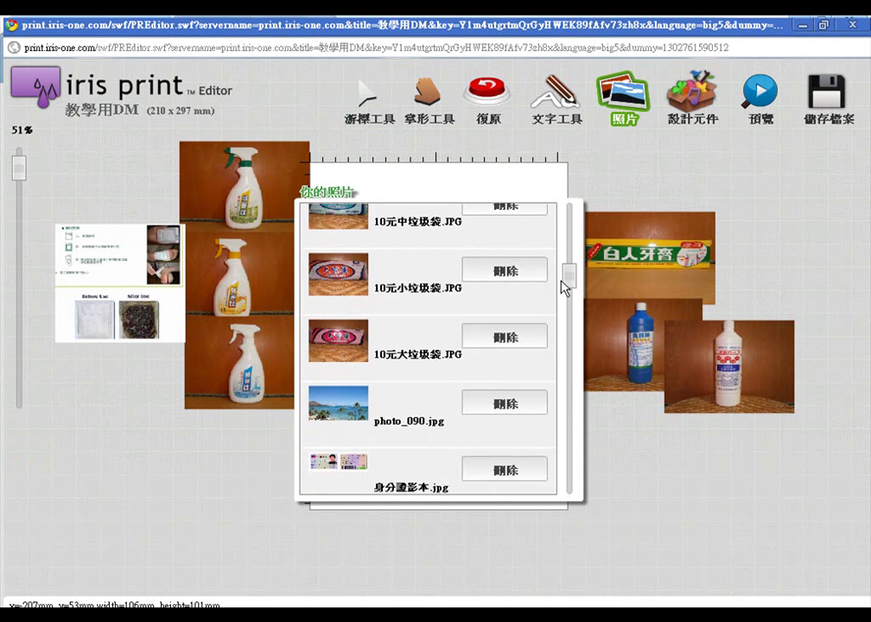
click(353, 225)
drag(534, 376, 766, 405)
Insert the 10元小垃圾袋 photo and park it beside the 10元中垃圾袋 photo at about x 201 mm, y 169 mm
click(610, 108)
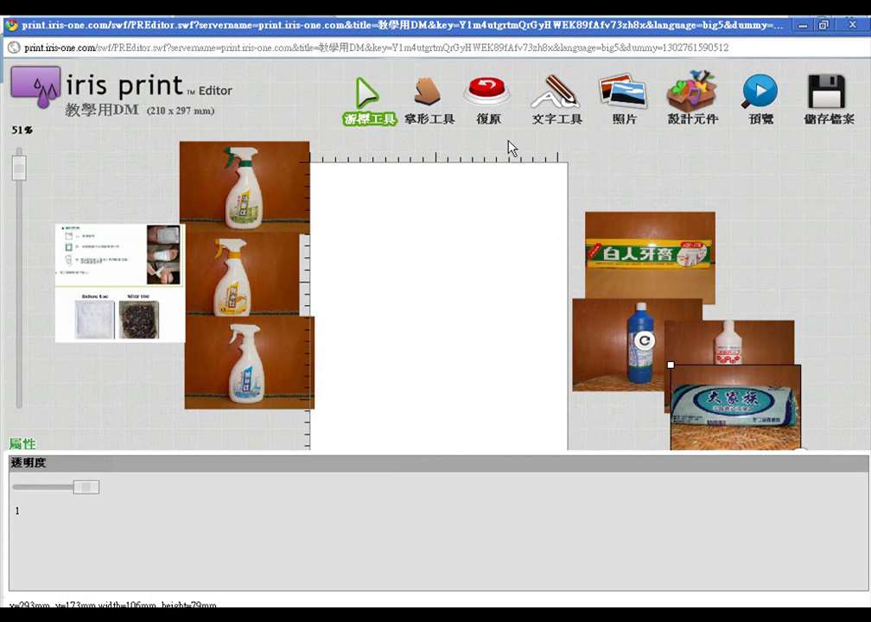
drag(568, 230, 564, 279)
click(341, 374)
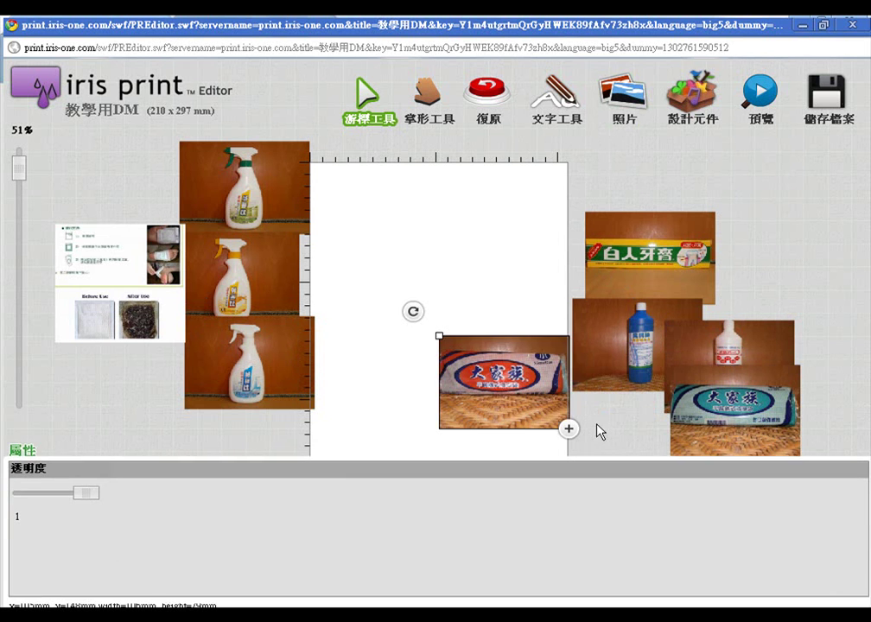
drag(507, 395, 626, 419)
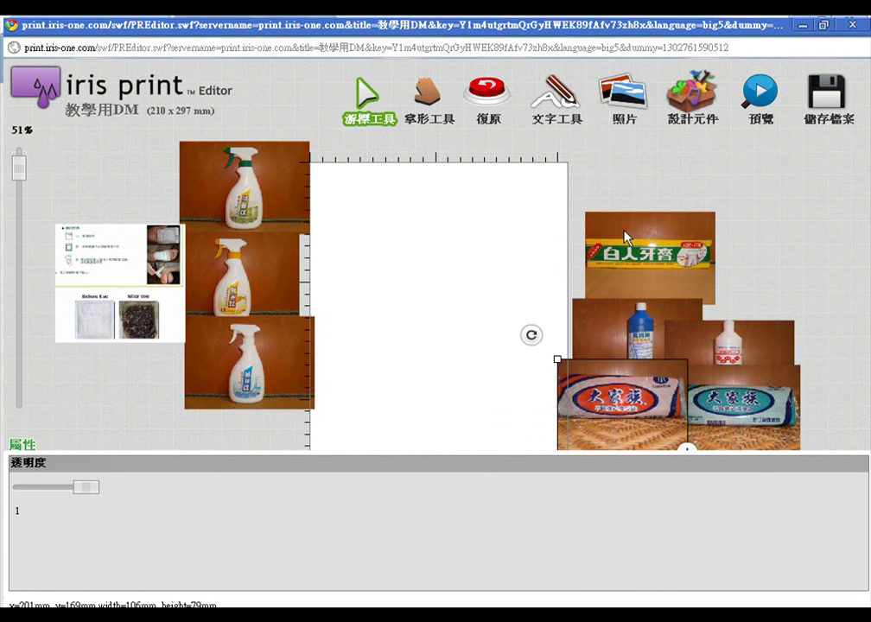
Insert the 10元大垃圾袋 photo from the uploaded photos
click(614, 105)
drag(570, 225, 570, 287)
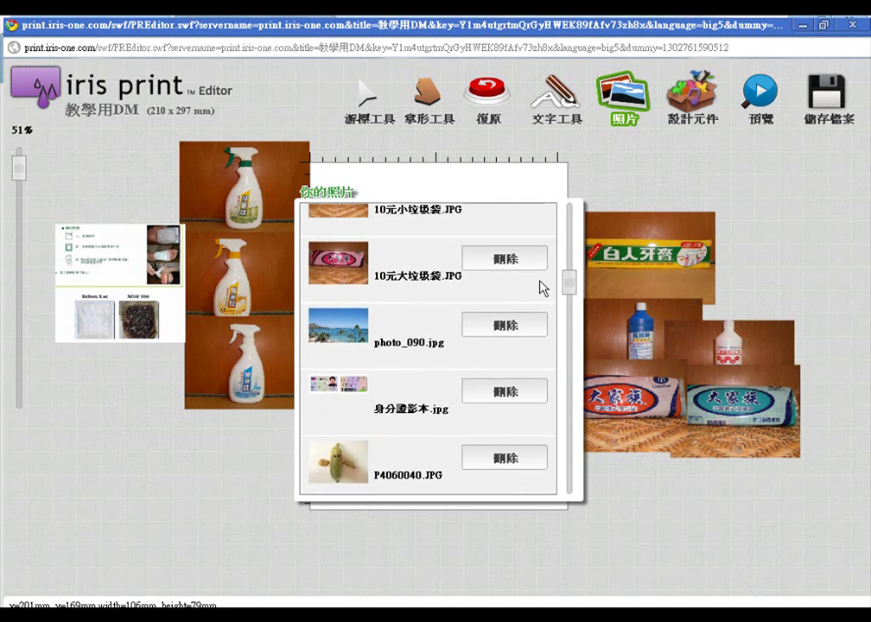